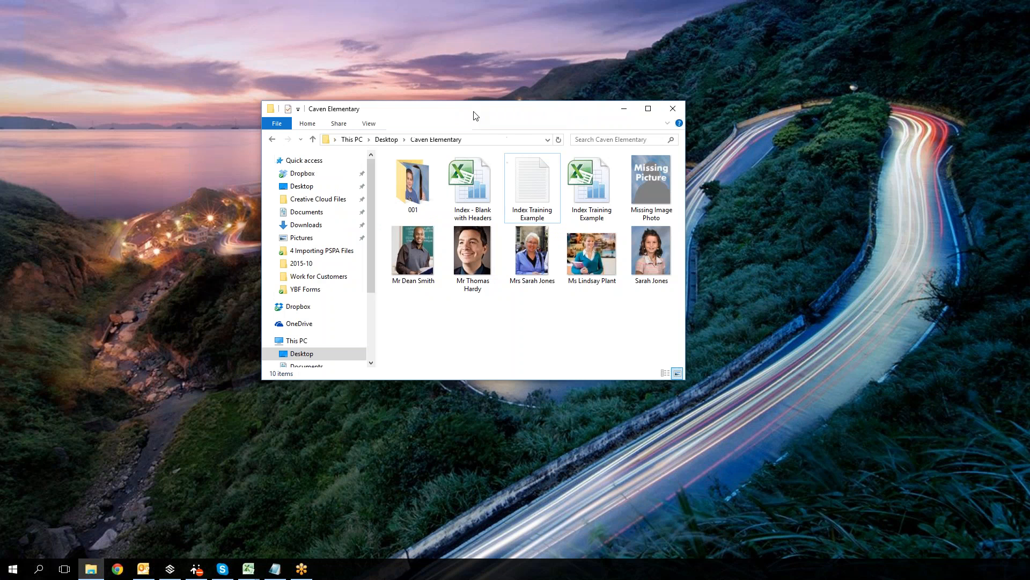
Step: Review the Caven Elementary folder and the Index Training Example text file, then compare its spreadsheet columns with the Index - Blank with Headers workbook
left_click(648, 109)
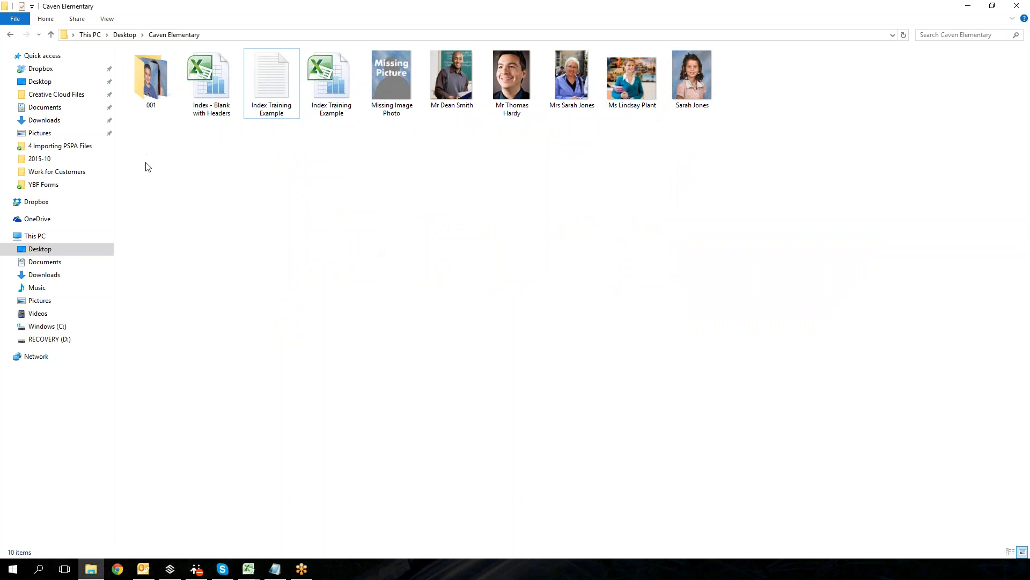
left_click(275, 569)
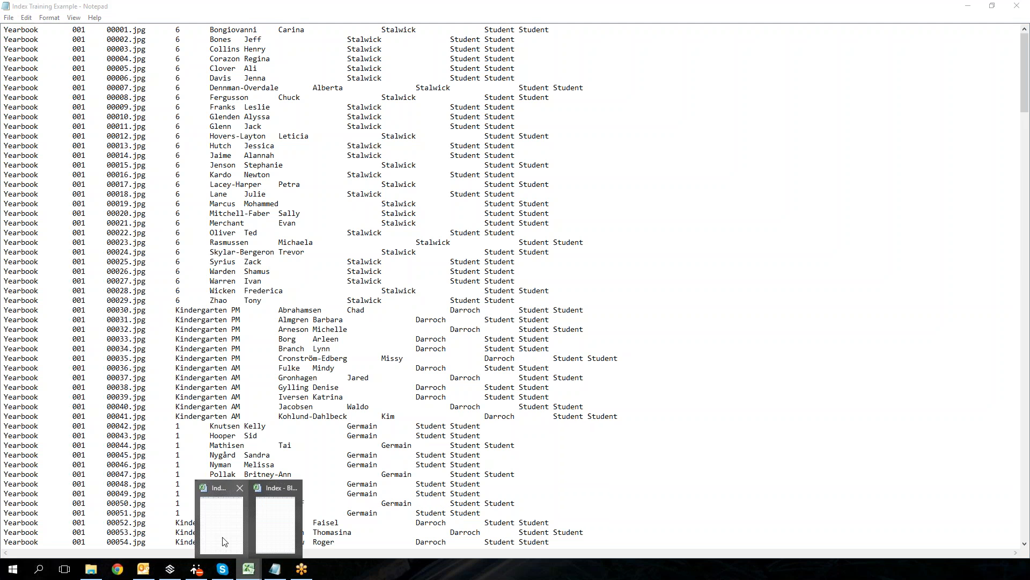
left_click(224, 542)
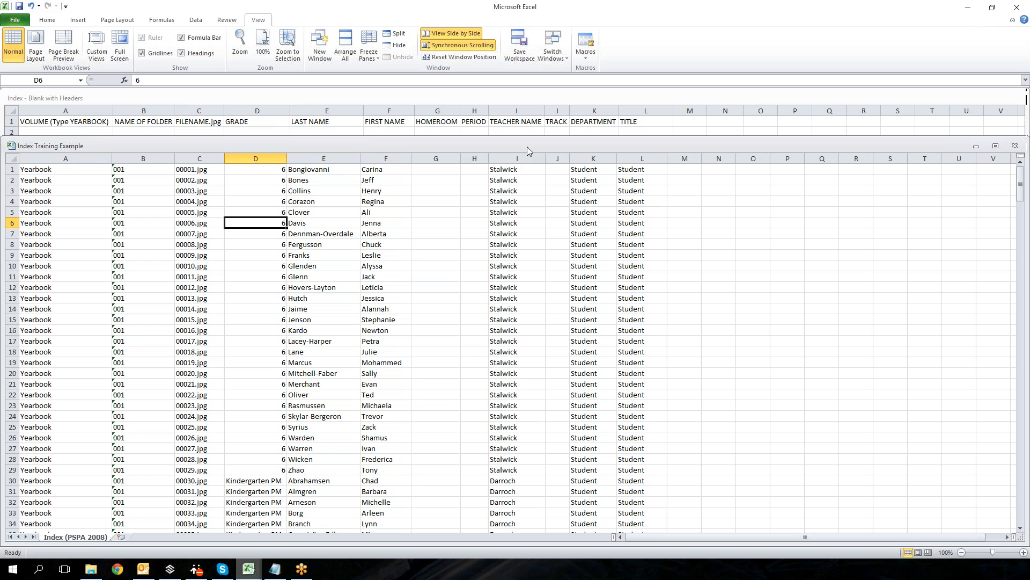
left_click(10, 169)
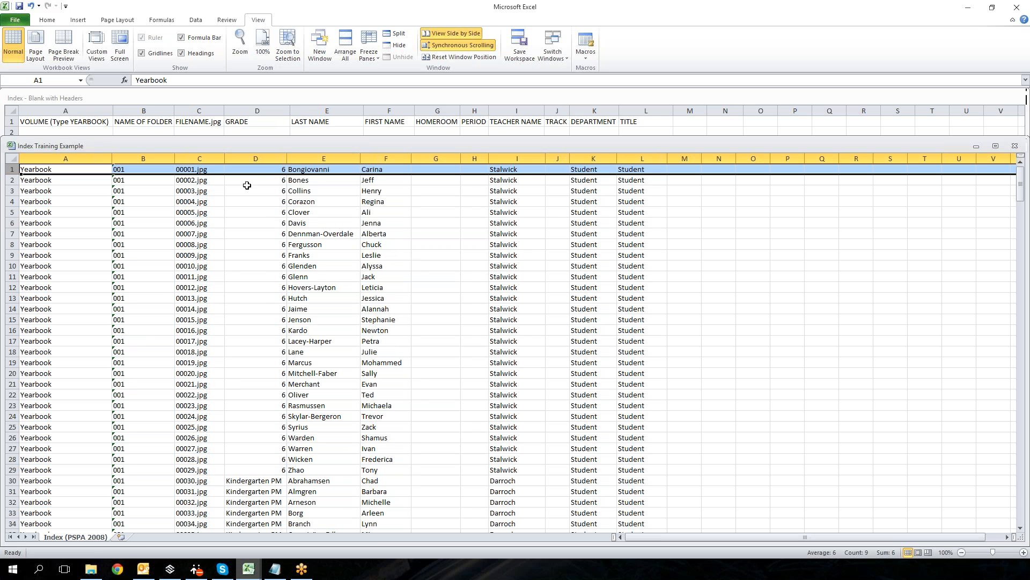
left_click(25, 119)
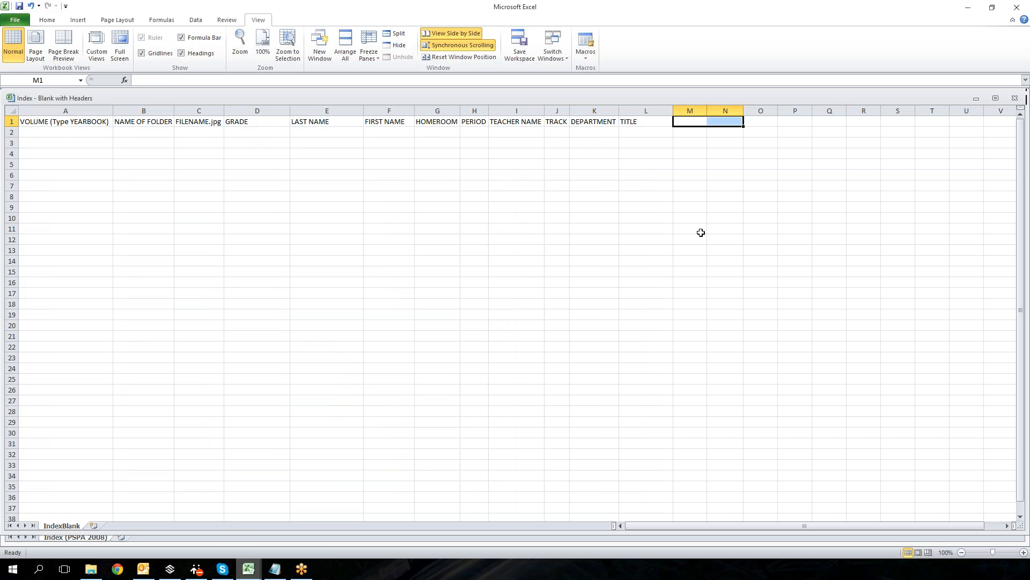
Step: Switch to FotoFusion and start a portrait import, choosing Index Training Example.txt from the Caven Elementary folder as the PSPA index file
mouse_move(170, 569)
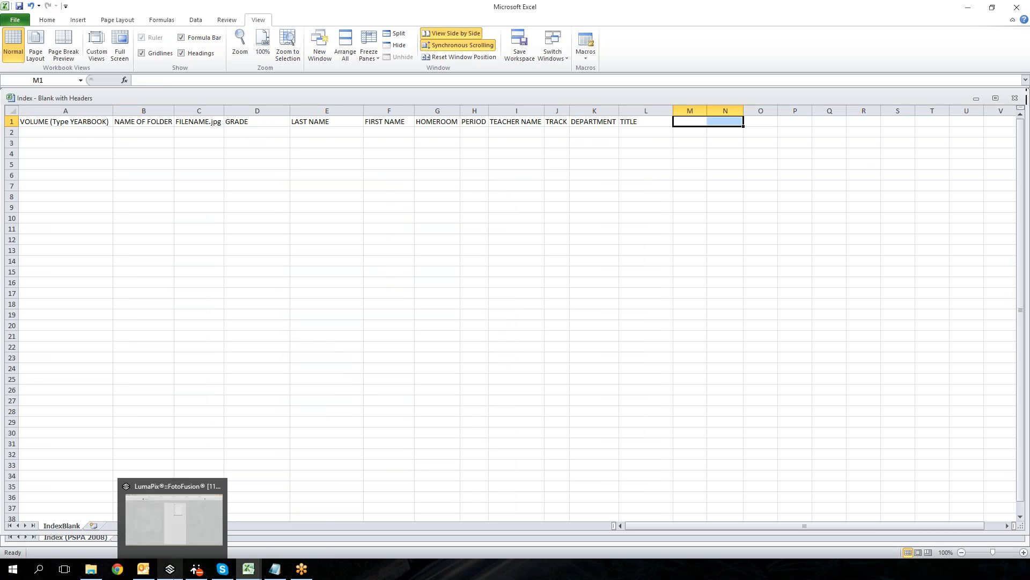
left_click(173, 575)
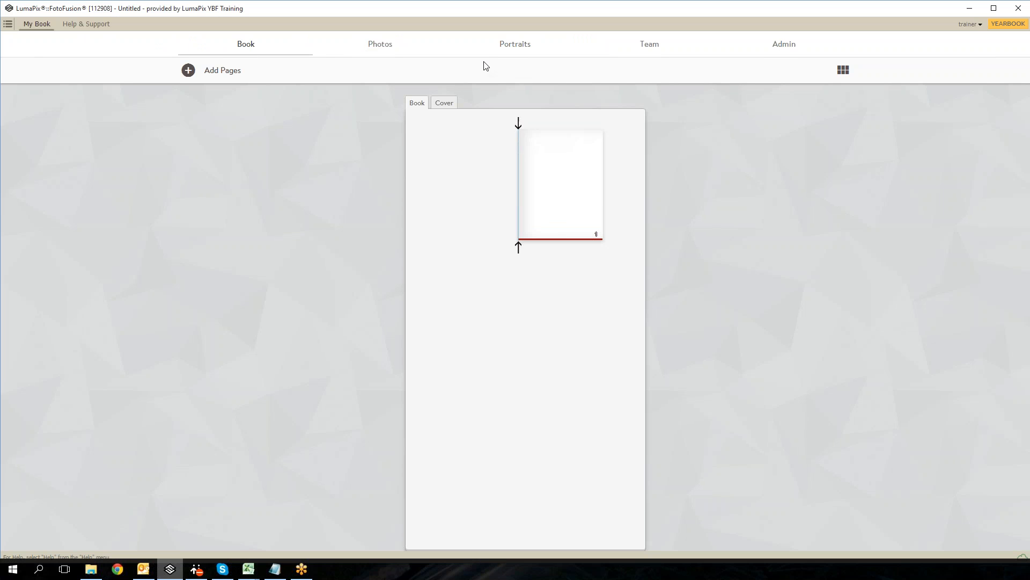
left_click(504, 47)
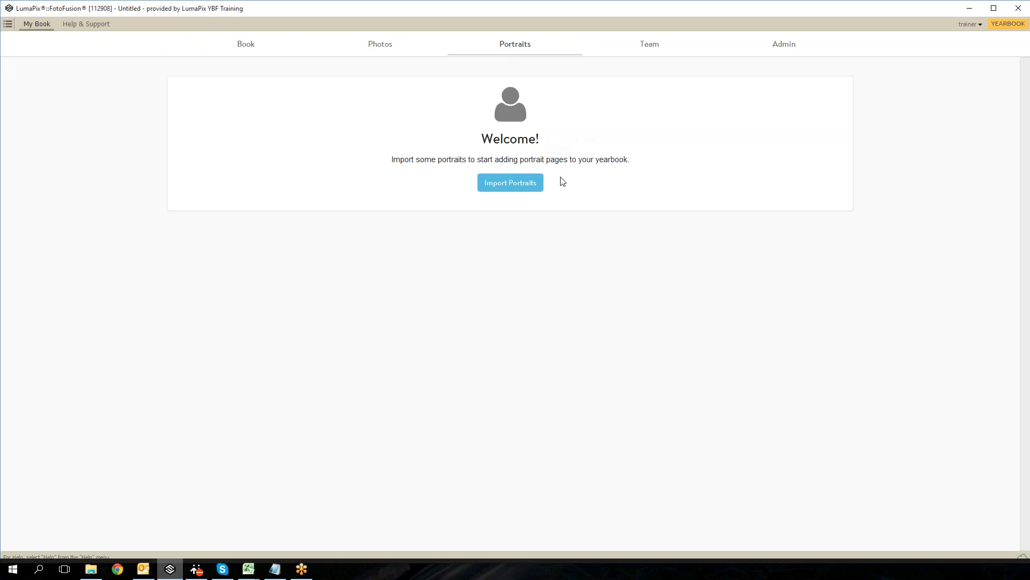
left_click(515, 185)
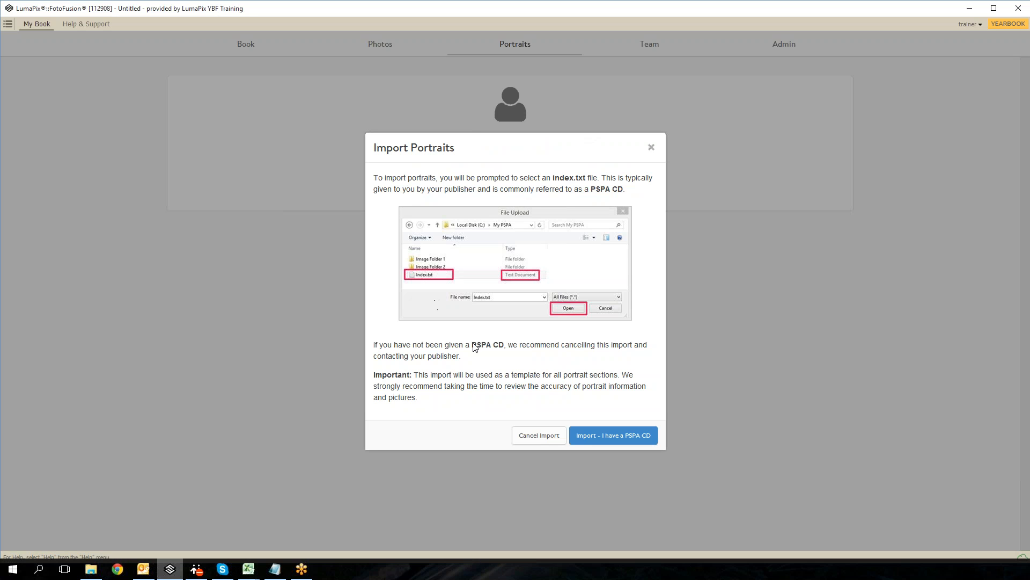
left_click(592, 438)
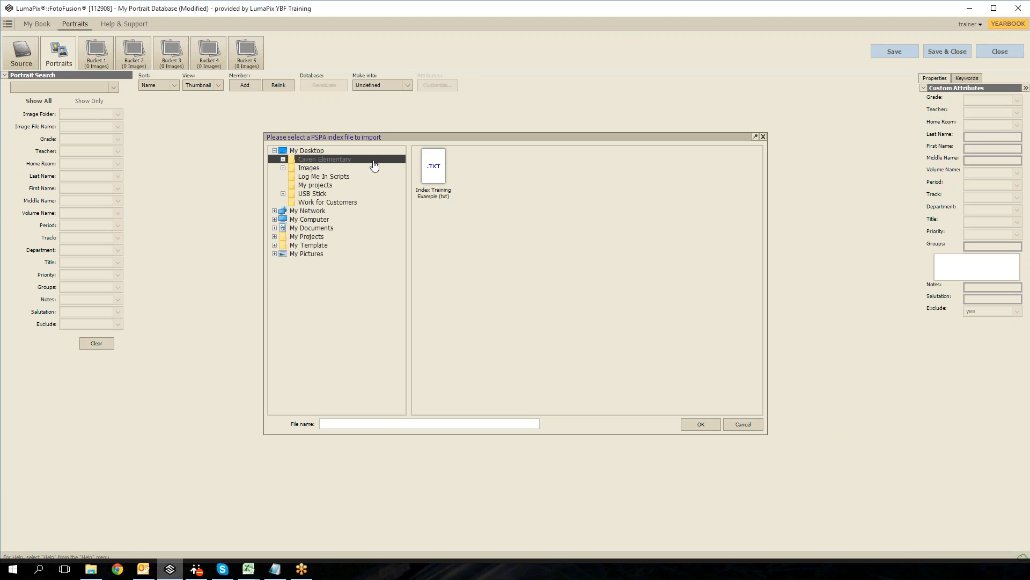
left_click(434, 182)
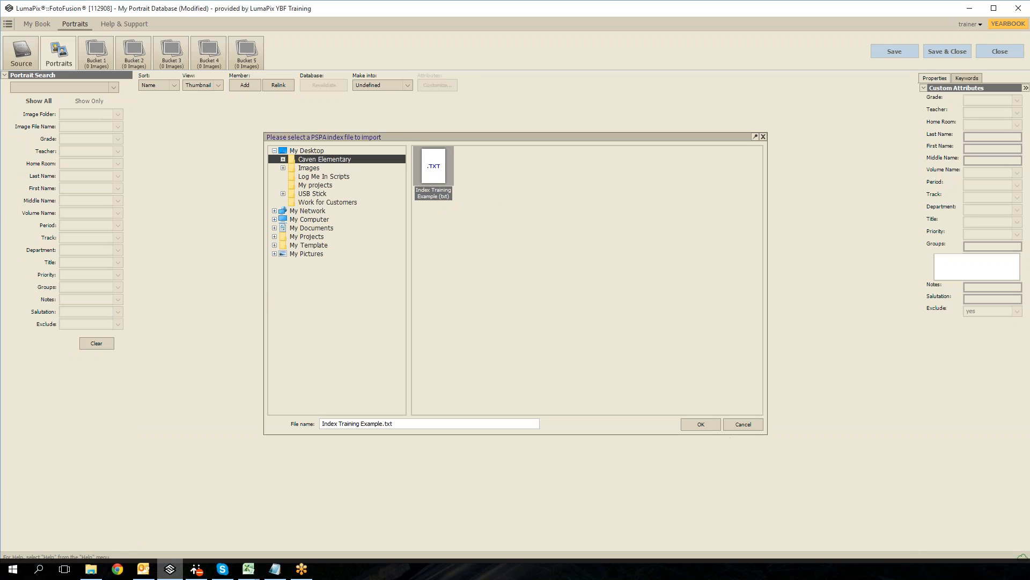
left_click(701, 424)
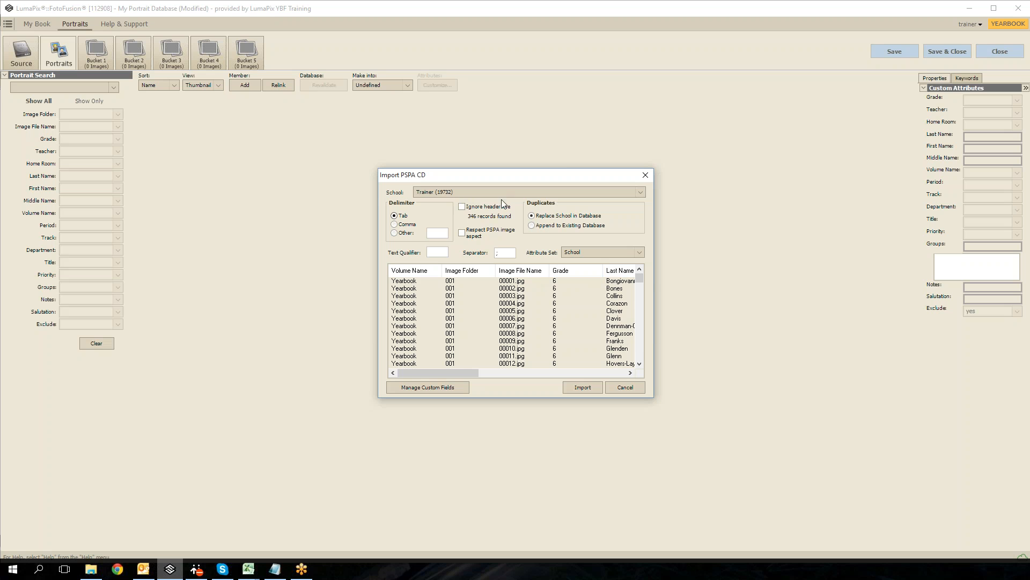
Step: Set duplicates to Replace School in Database with the School attribute set, and review the preview columns and the Track column's attribute choices
left_click(531, 216)
left_click(583, 251)
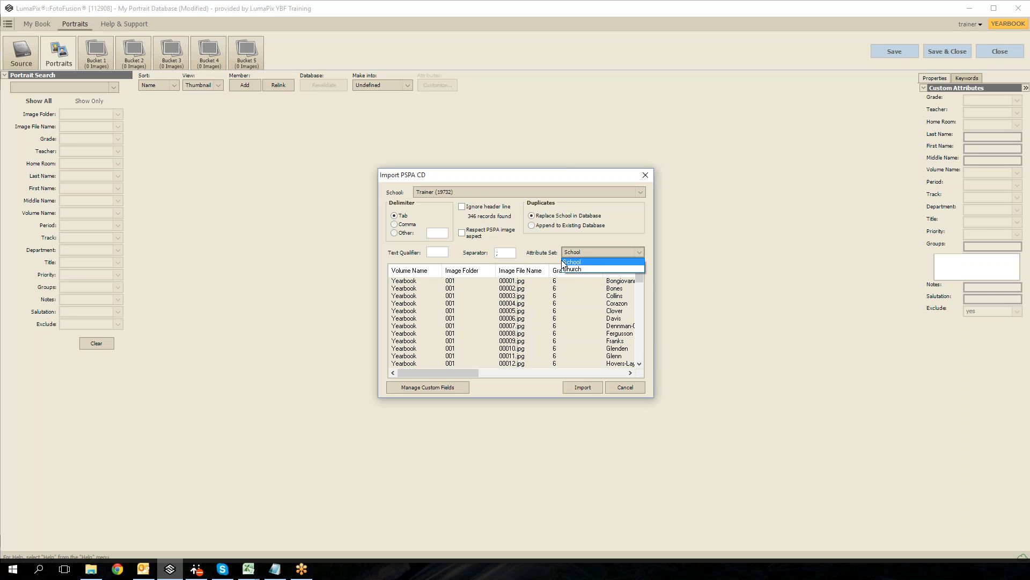
left_click(544, 250)
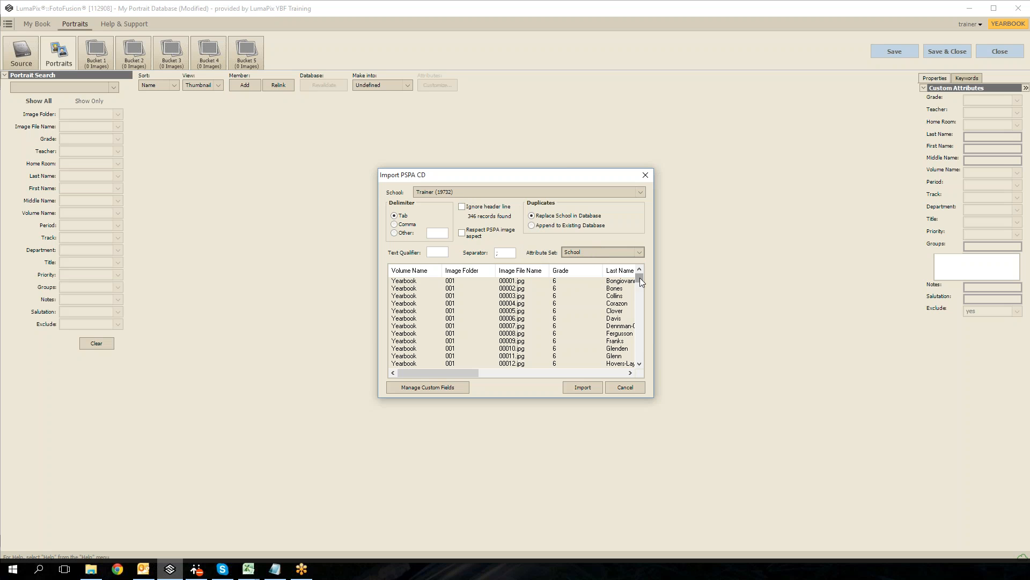
mouse_move(640, 278)
left_mouse_down()
mouse_move(638, 342)
mouse_move(639, 277)
left_mouse_up()
left_click_drag(465, 374, 589, 368)
left_click(448, 273)
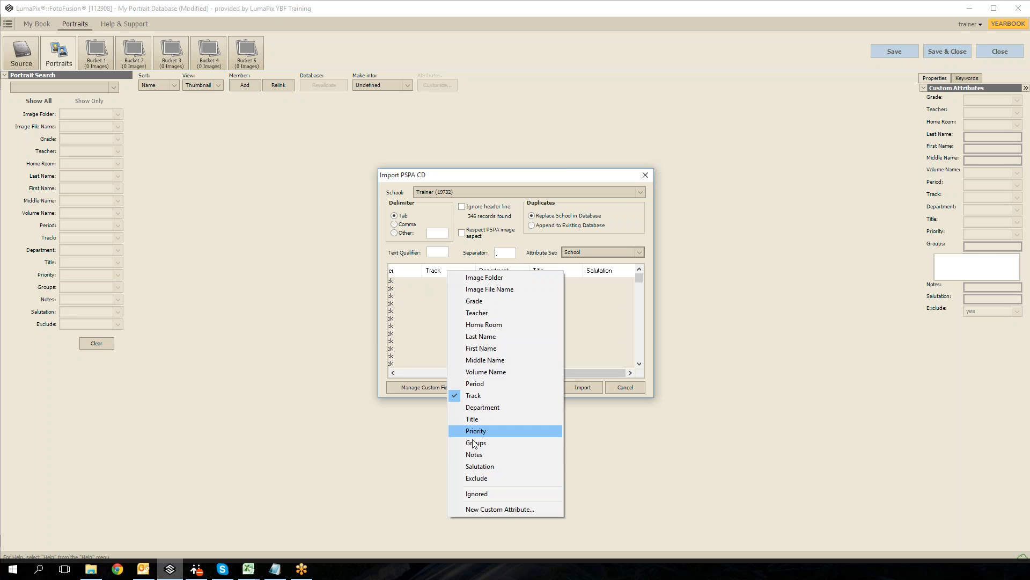
left_click(639, 224)
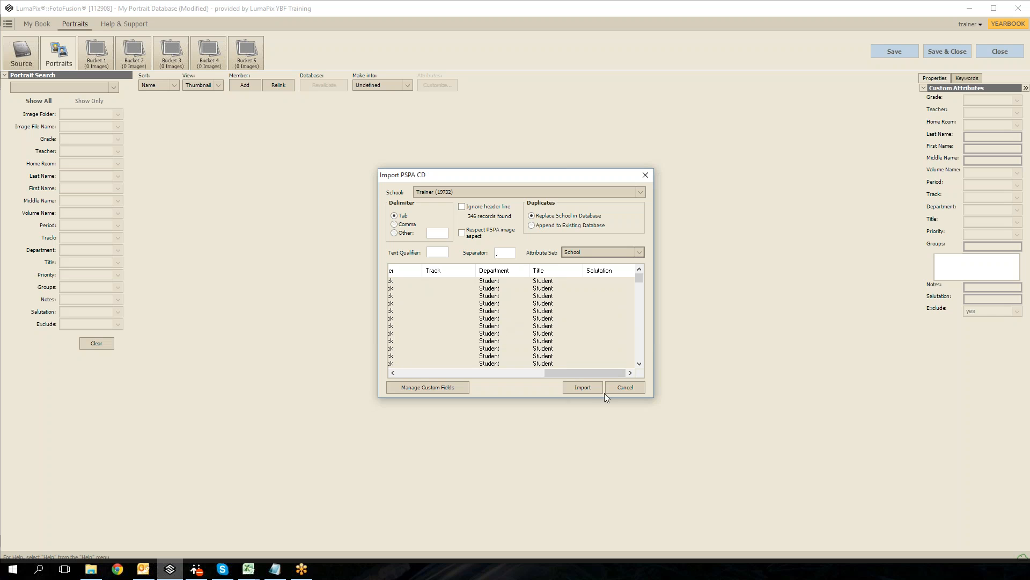
Step: Import the PSPA records into the Trainer folder under Public Pictures and acknowledge the validation and import messages
left_click(587, 388)
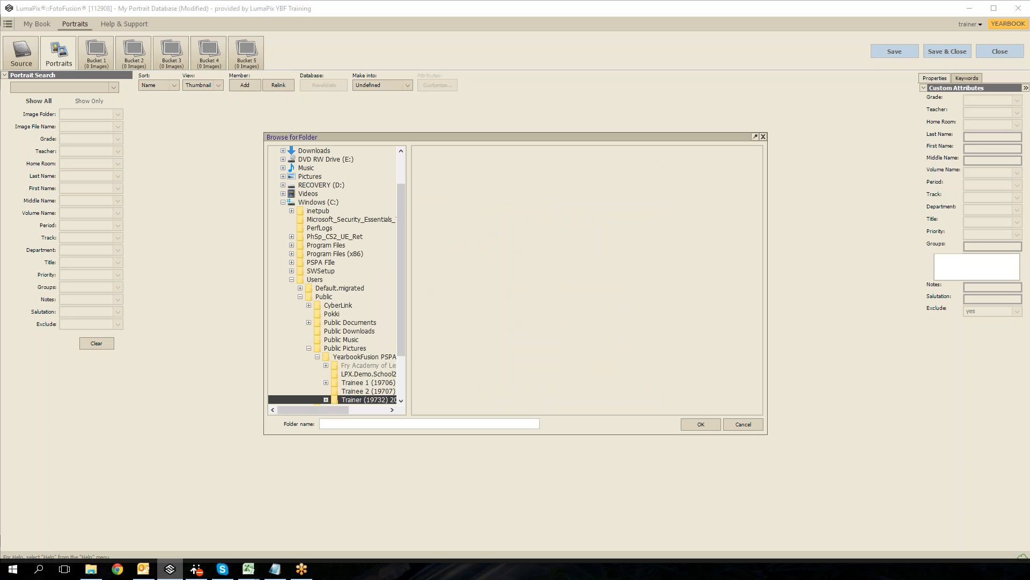
left_click(698, 422)
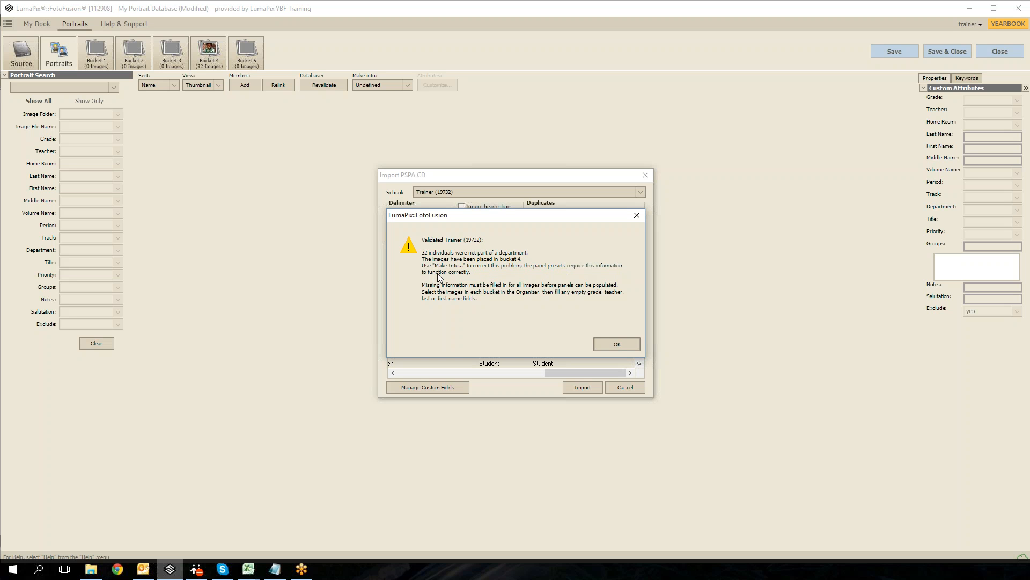
left_click(616, 345)
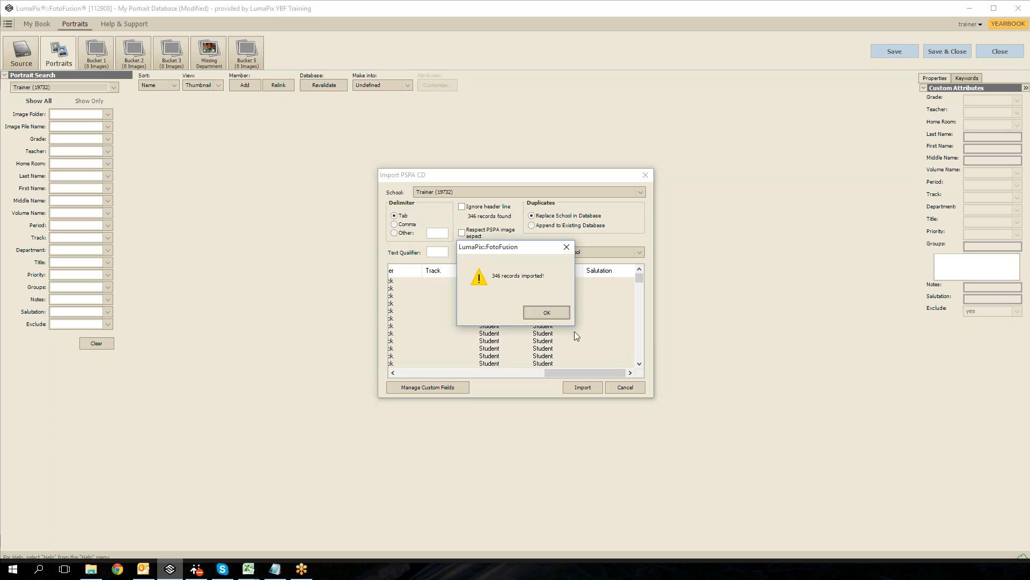
left_click(538, 315)
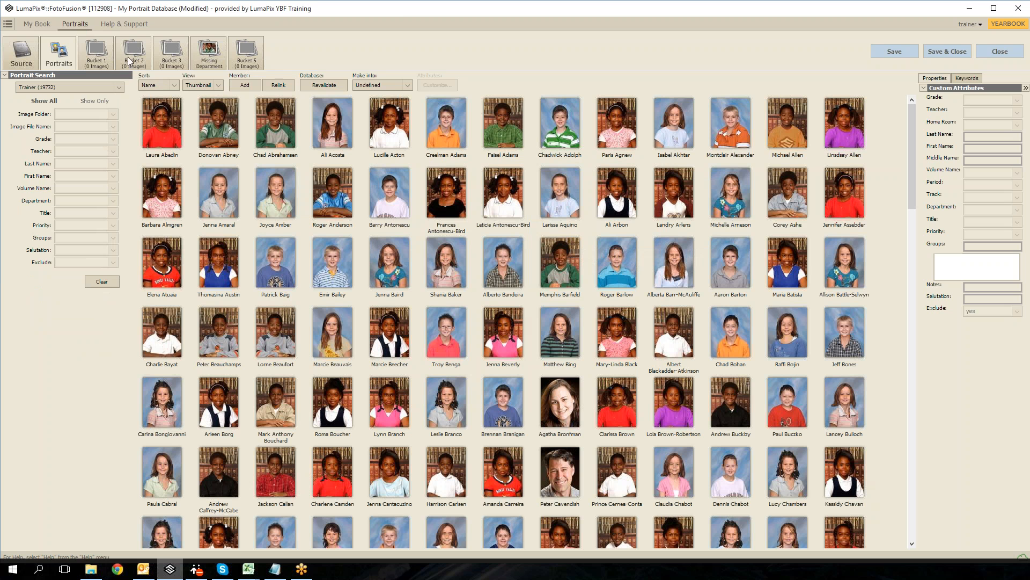
Step: In the Missing Department bucket, make the portraits from 00228 to 00257 into Student
left_click(213, 62)
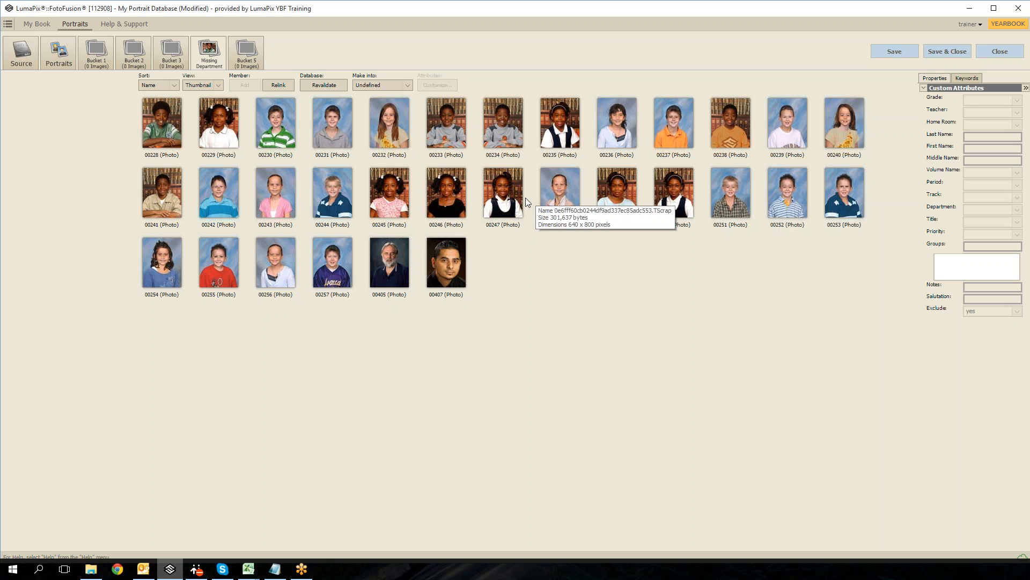
left_click(159, 129)
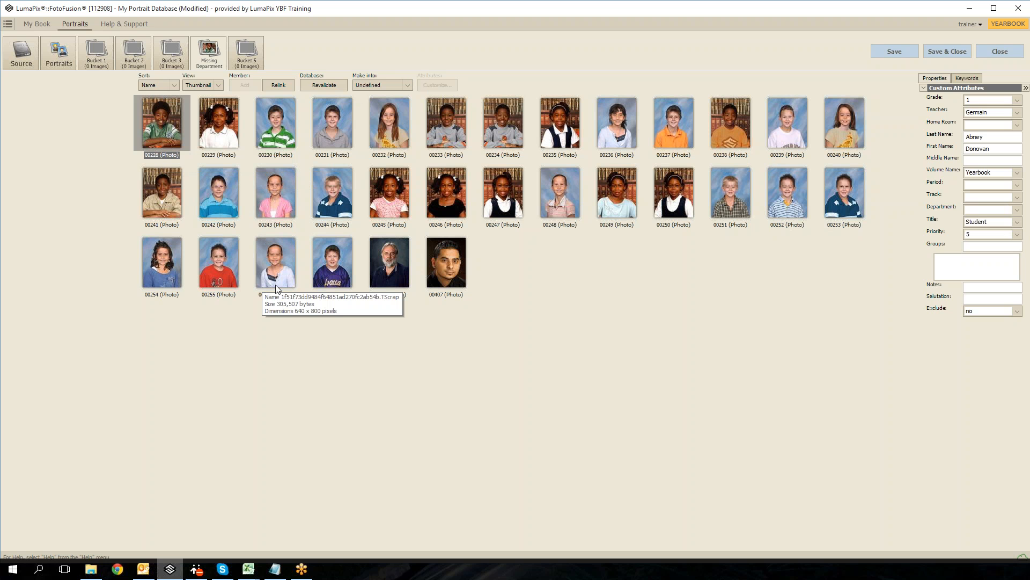
left_click(330, 258, "shift")
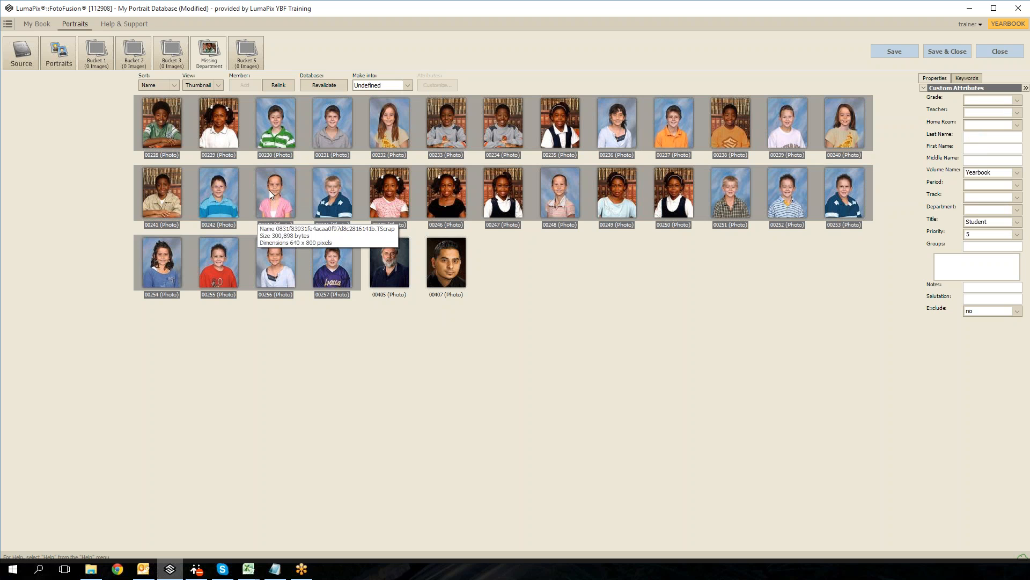
left_click(359, 85)
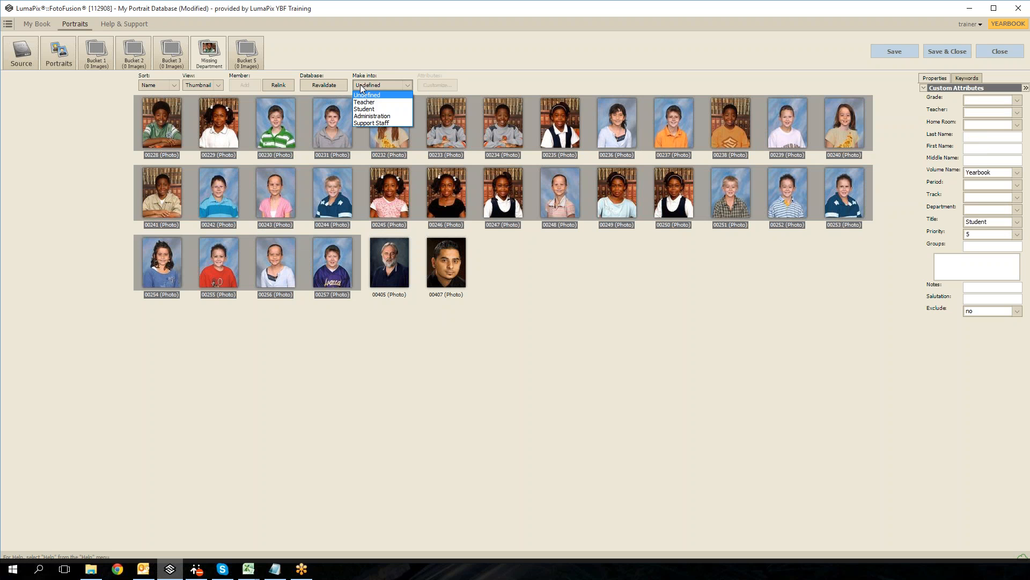
left_click(400, 110)
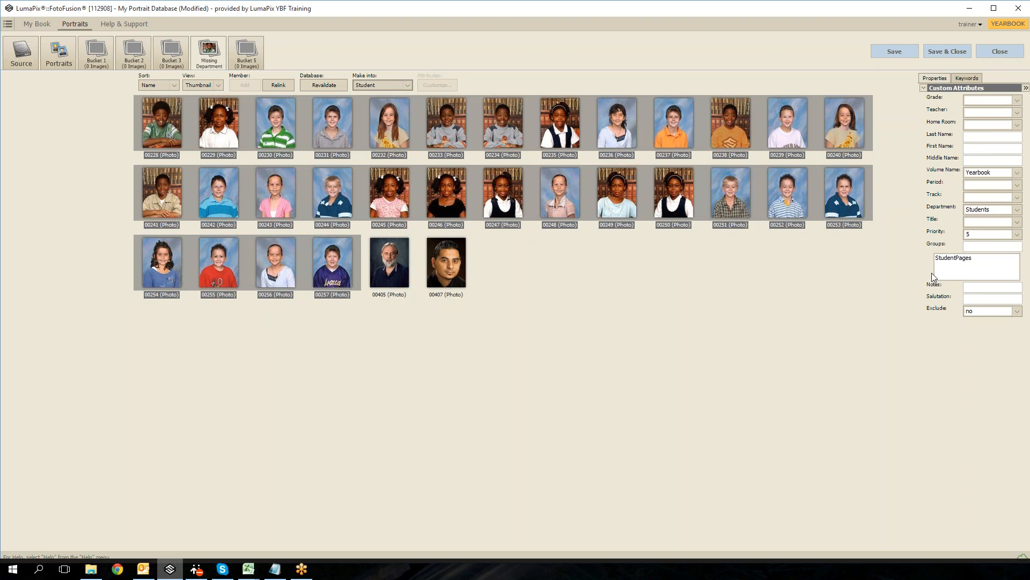
Step: Make the two adult portraits, 00405 and 00407, into Teacher
left_click(390, 271)
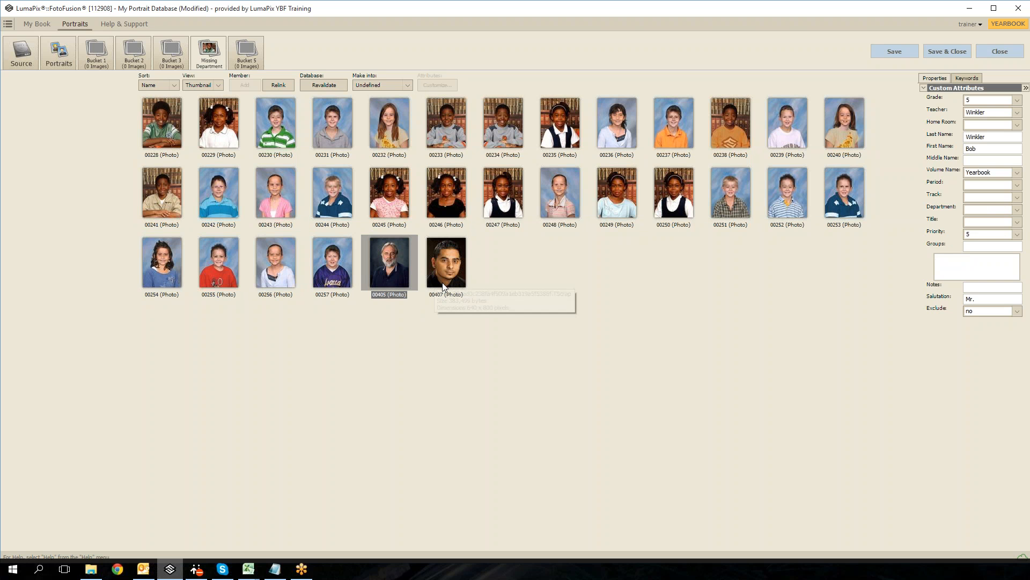
left_click(446, 269, "ctrl")
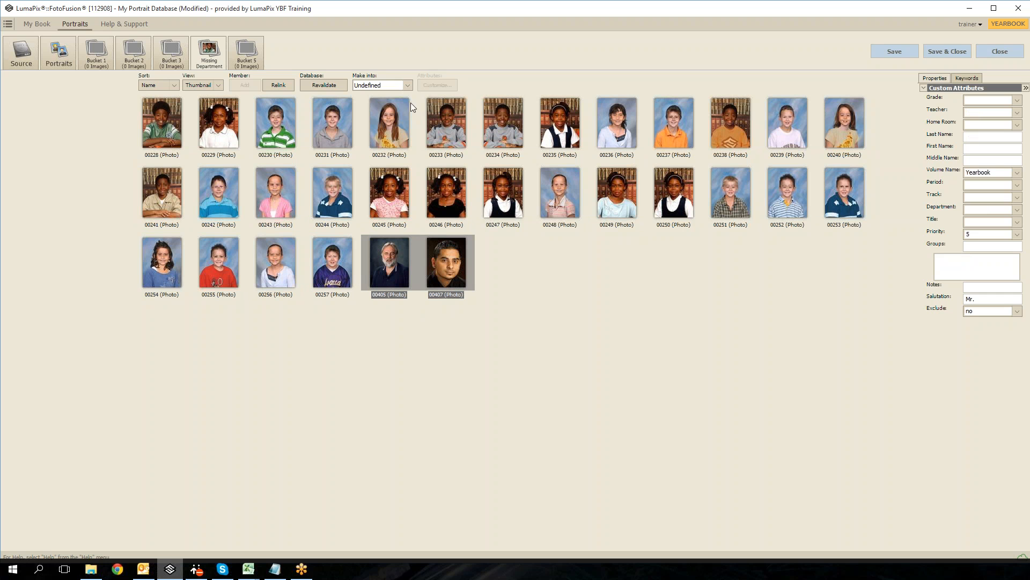
left_click(407, 84)
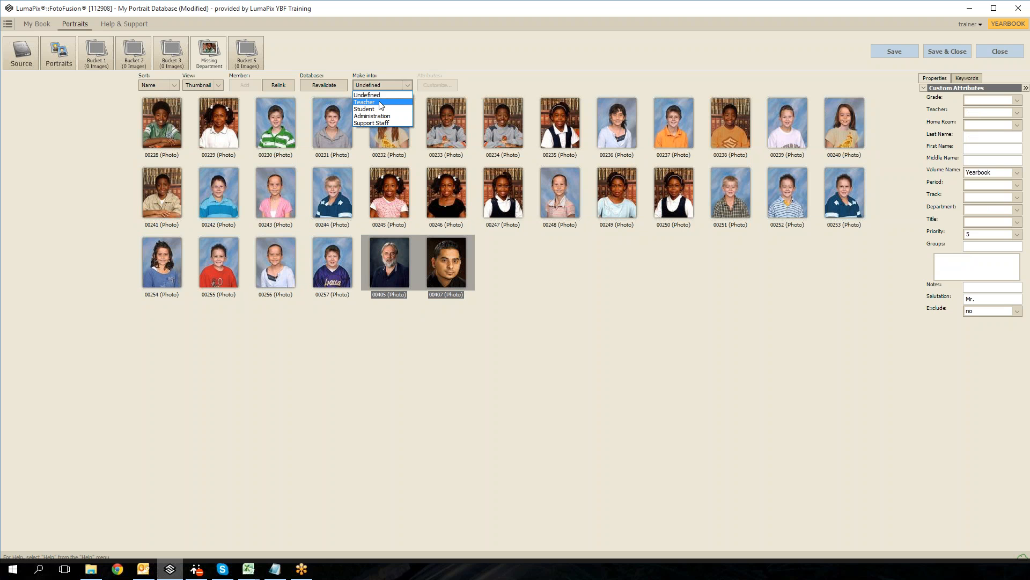
left_click(379, 102)
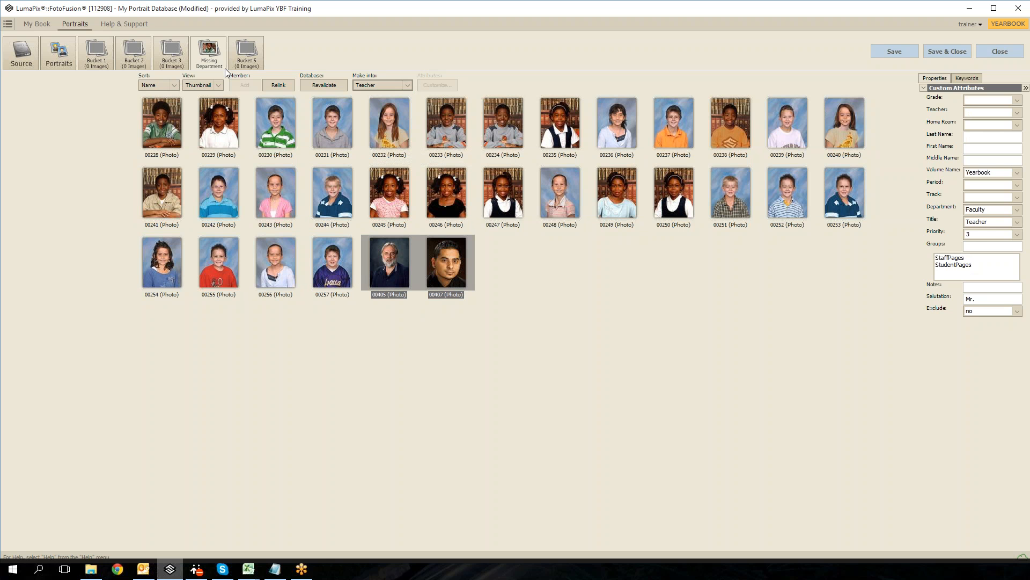
Step: Revalidate the portrait database and return to the full set of portraits
left_click(323, 85)
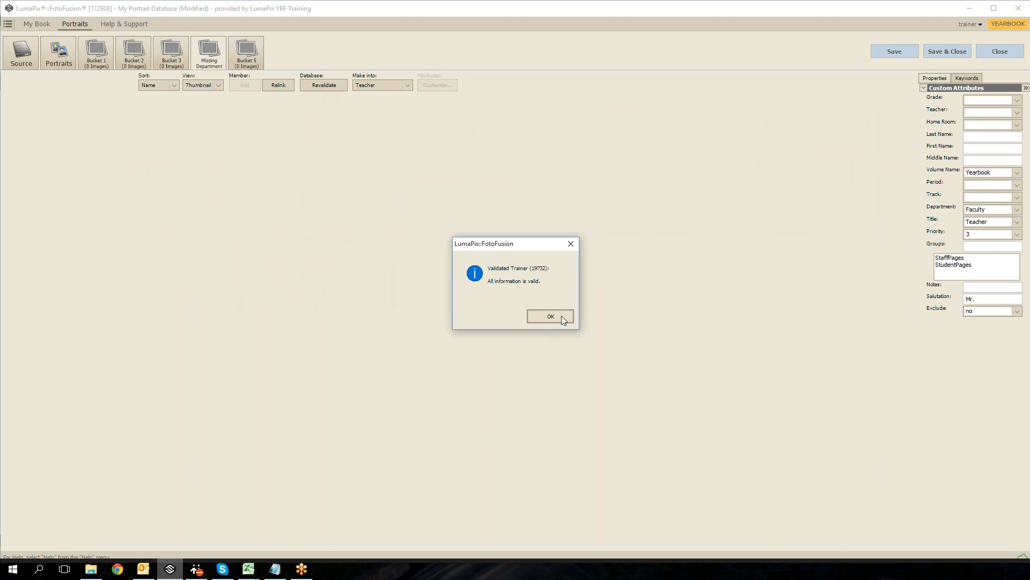
left_click(553, 316)
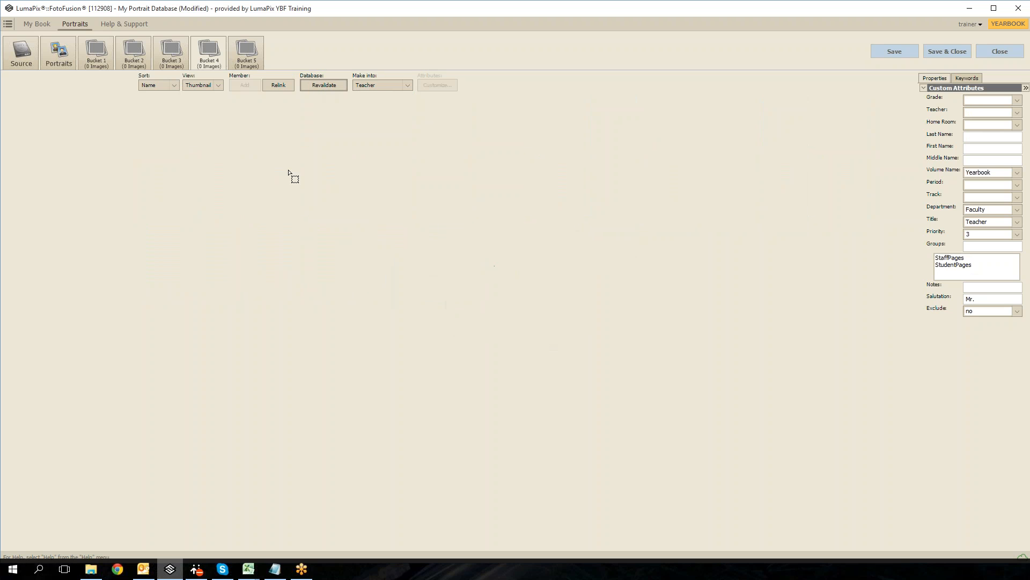
left_click(58, 54)
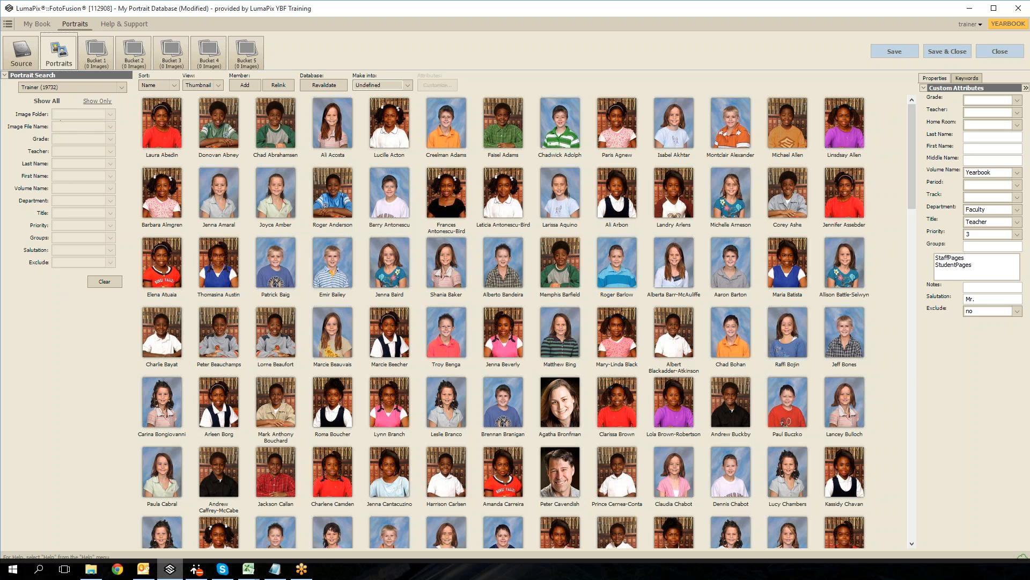
Step: Limit the portrait search to matching entries and filter it by the third teacher named in the teacher list
left_click(97, 101)
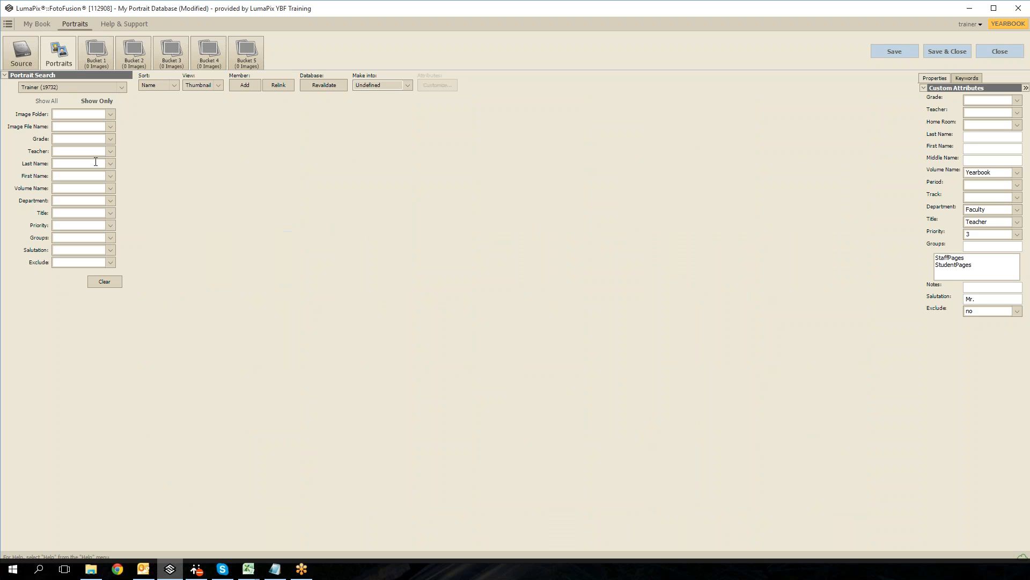
left_click(91, 160)
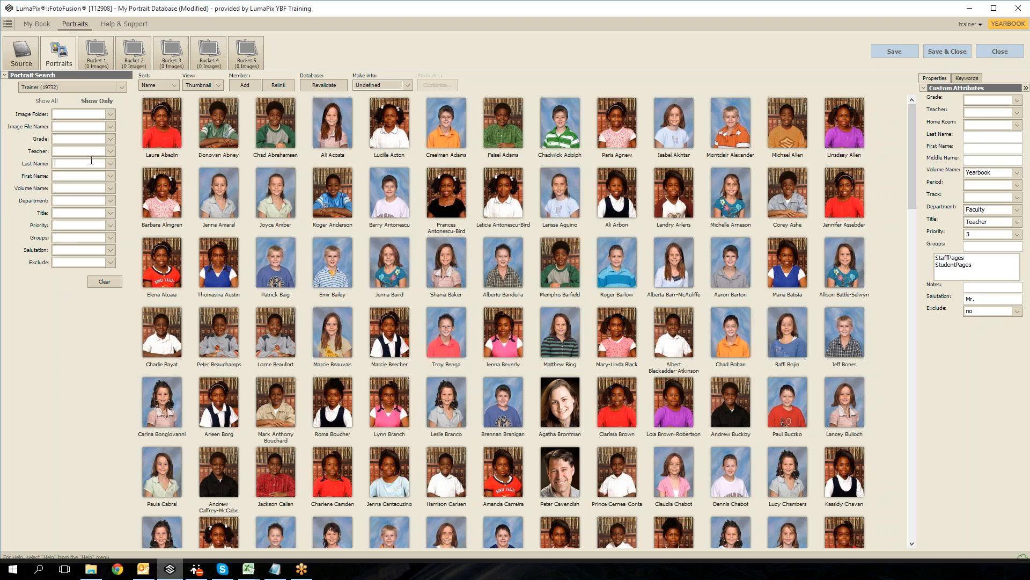
left_click(111, 151)
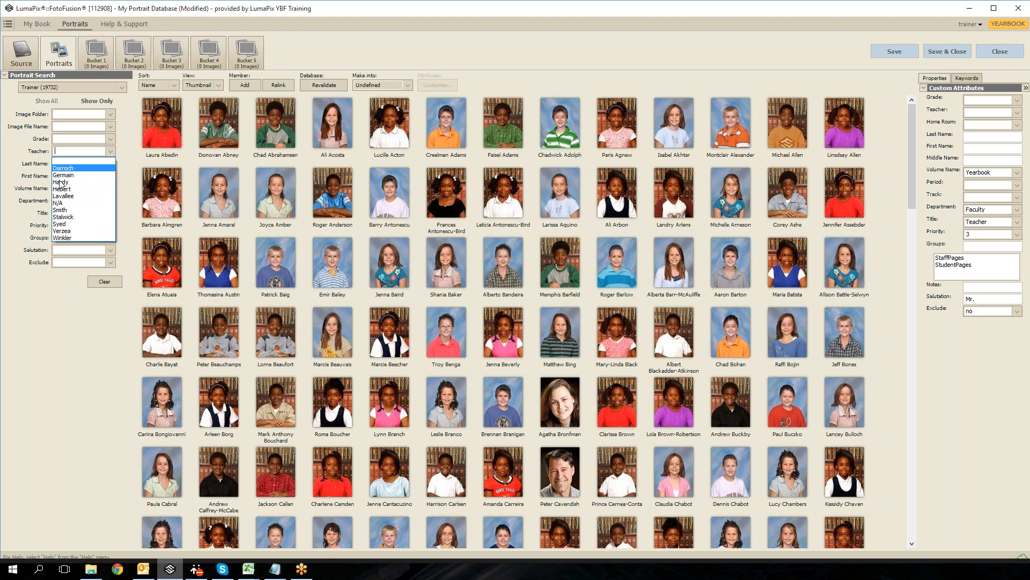
left_click(62, 184)
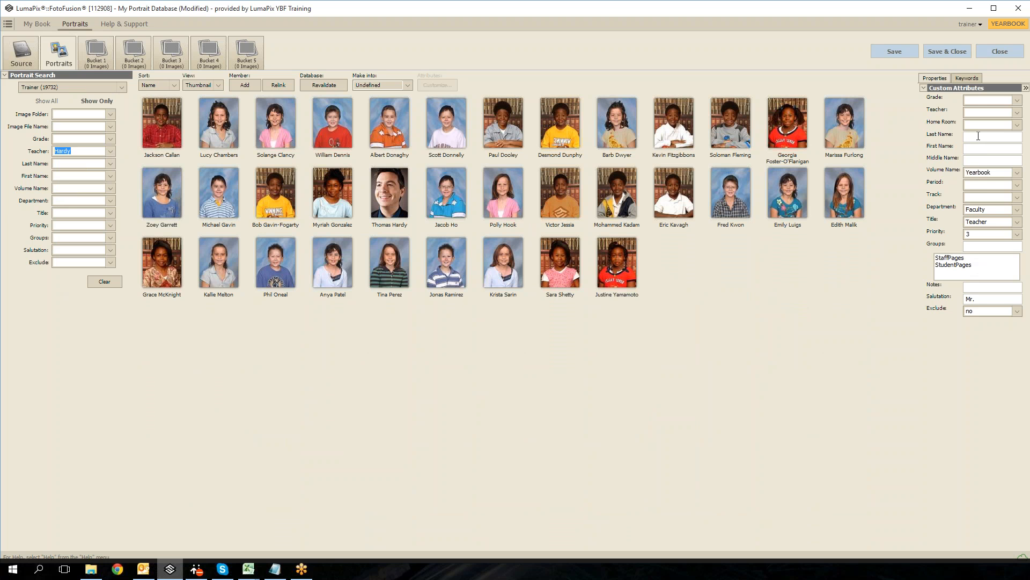
Step: Inspect the custom attributes of the eleventh student in the first row, checking the grade choices and the last name
left_click(731, 139)
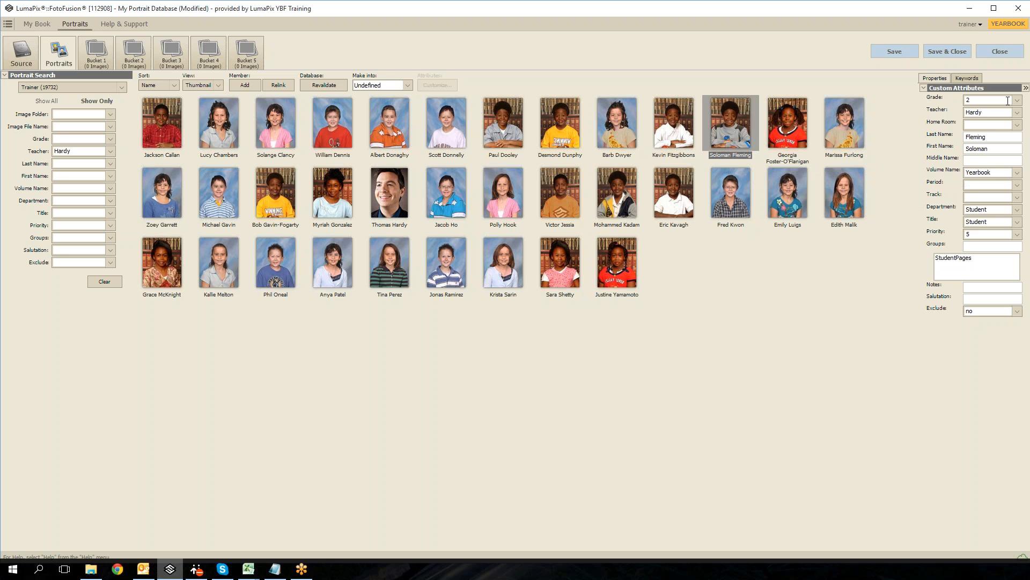
left_click(1017, 101)
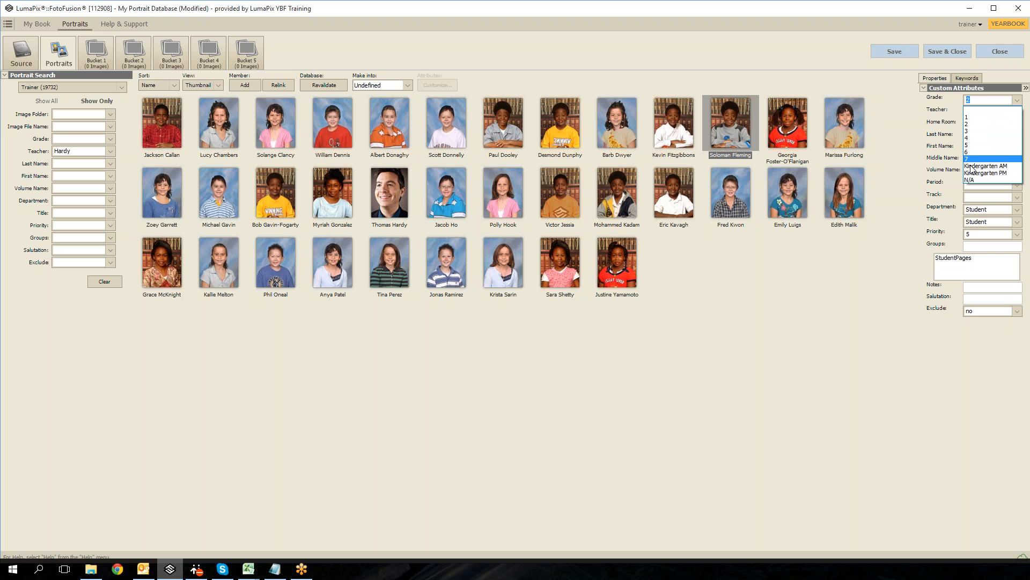
key("Escape")
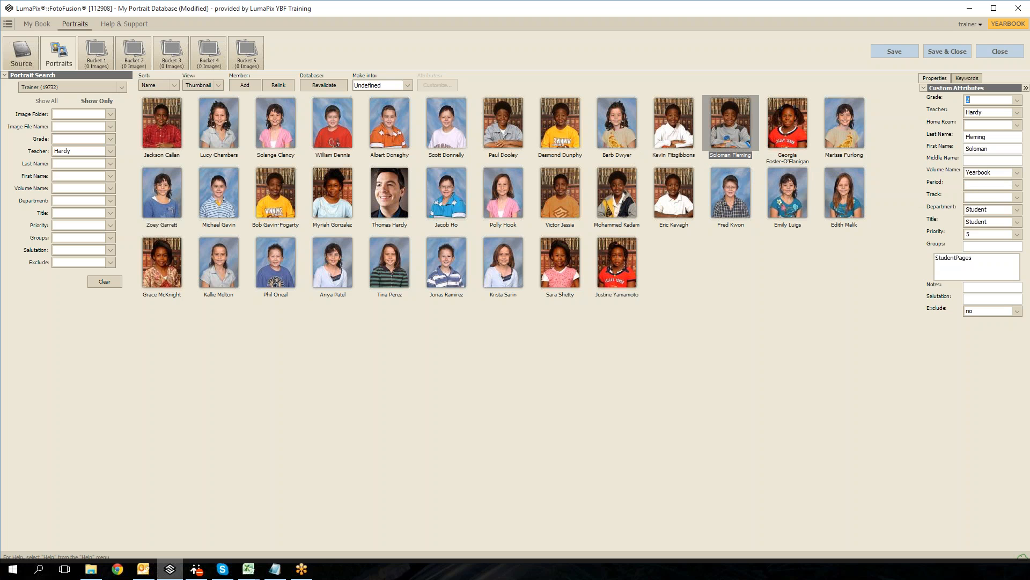
left_click(979, 135)
key("Tab")
double_click(985, 137)
type("Fleming")
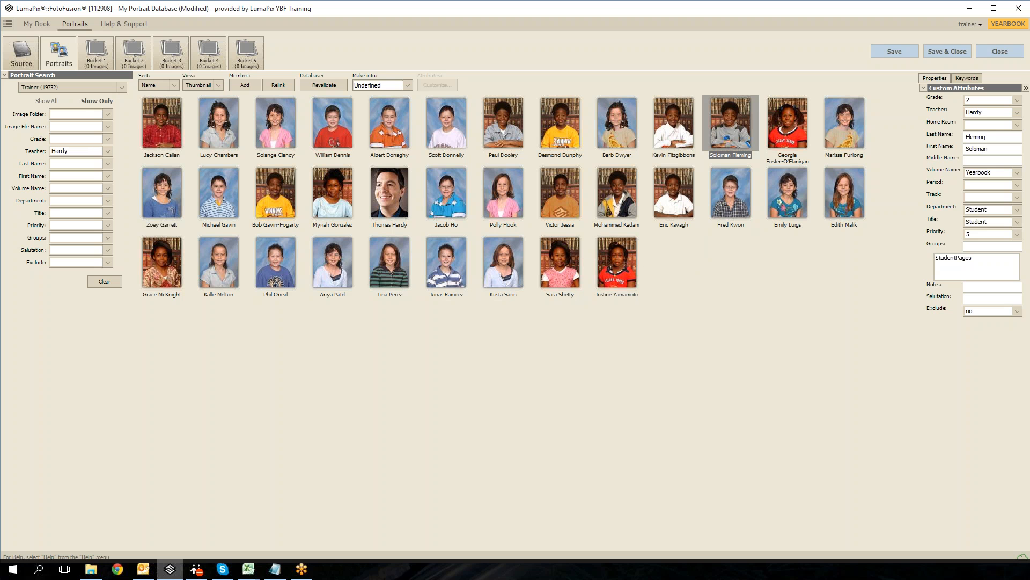
Step: Add the girl's portrait JPG from the Caven Elementary folder to the database as a new member
left_click(240, 87)
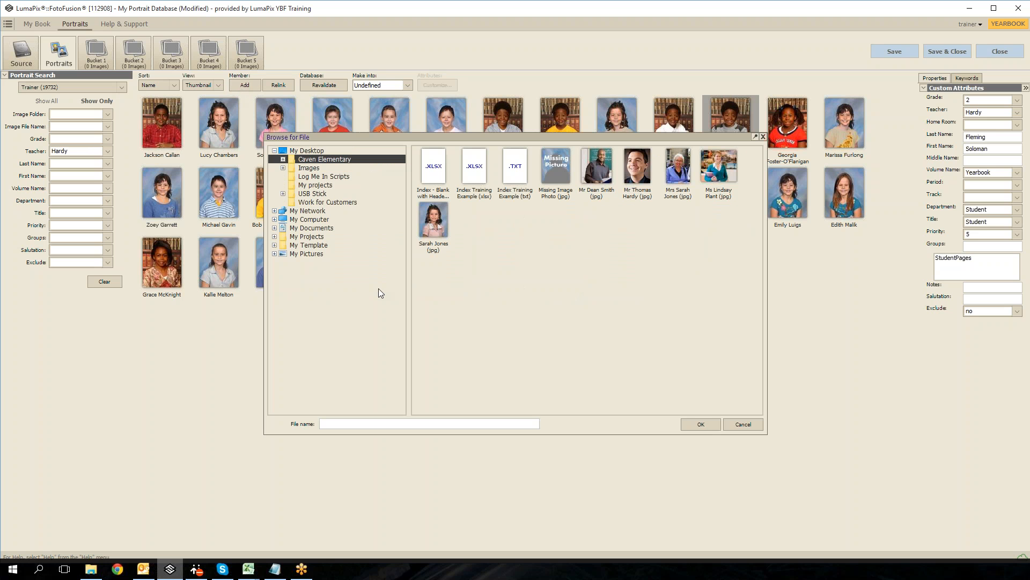
left_click(430, 218)
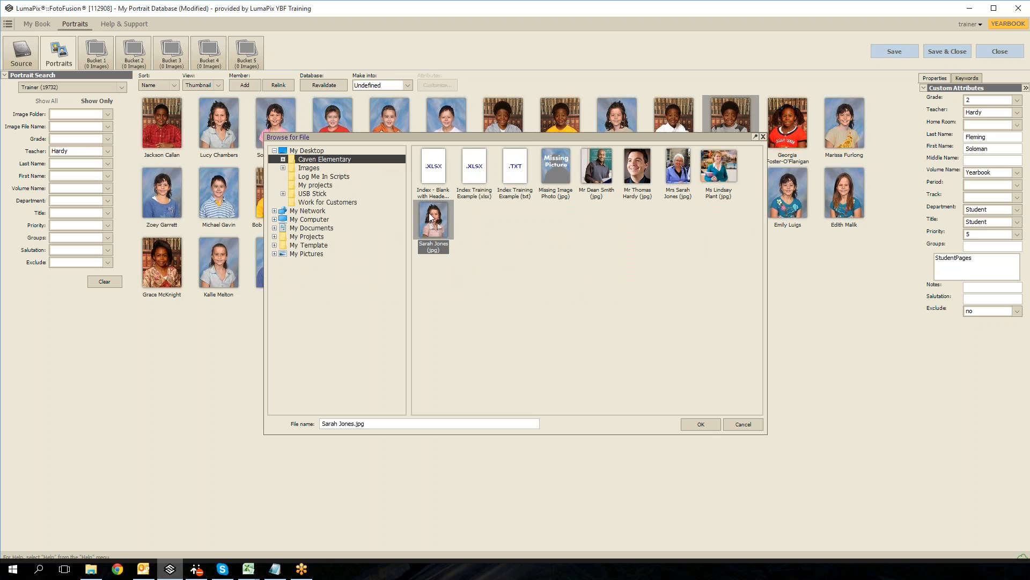
left_click(694, 425)
left_click(252, 322)
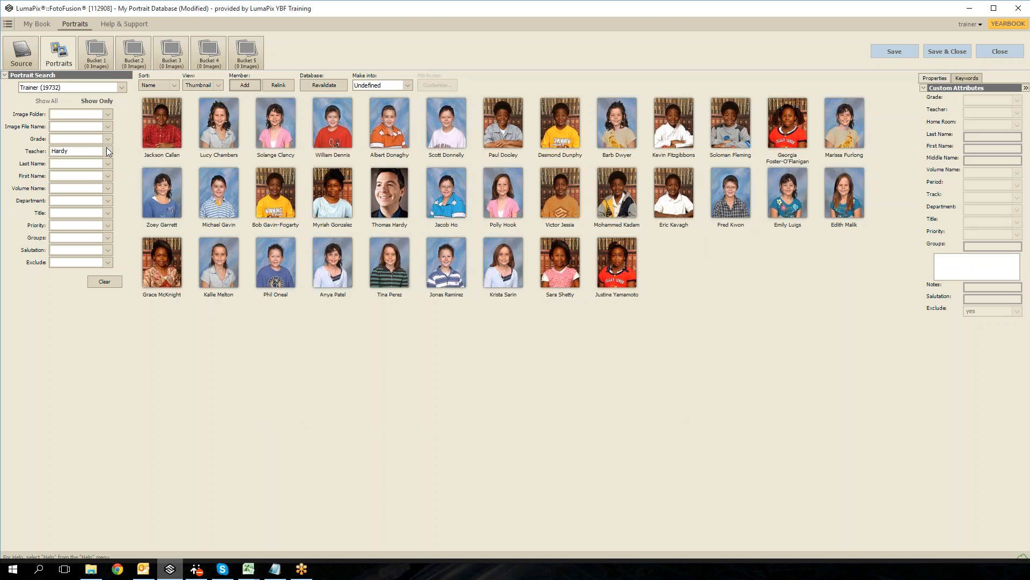
Step: Clear the teacher filter, search last names for "unde" and select the newly added portrait
left_click(104, 283)
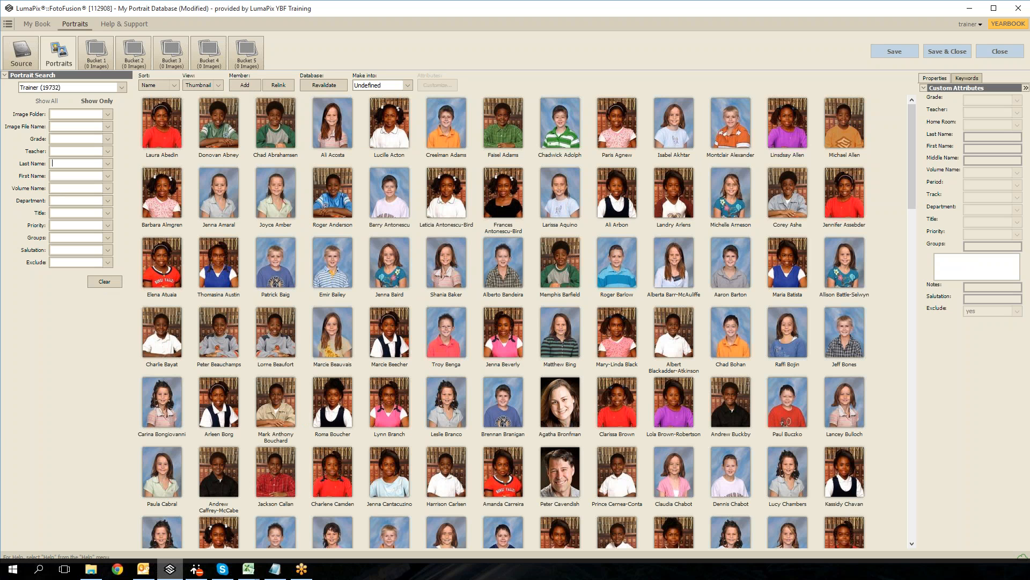
type("unde")
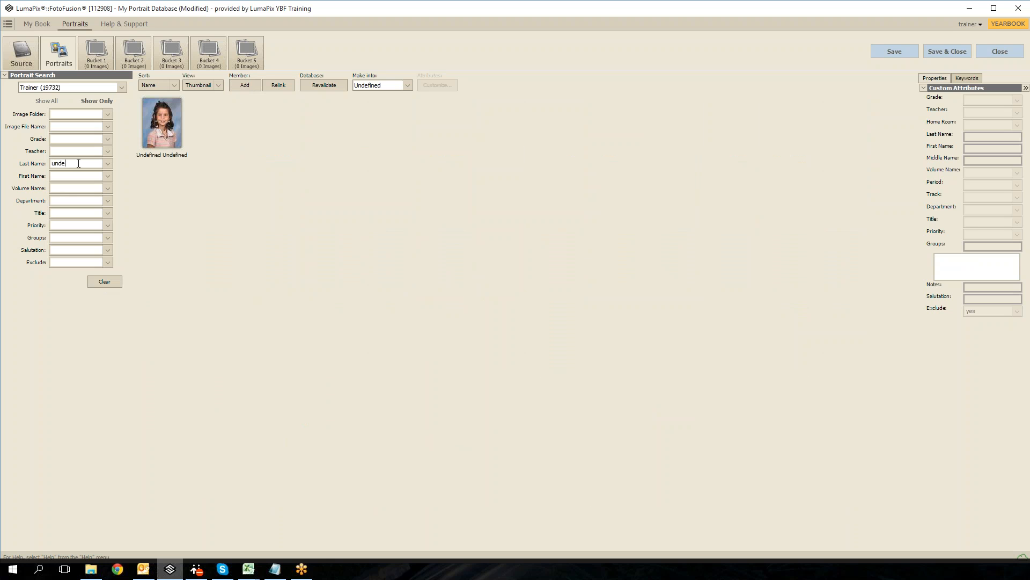
left_click(155, 134)
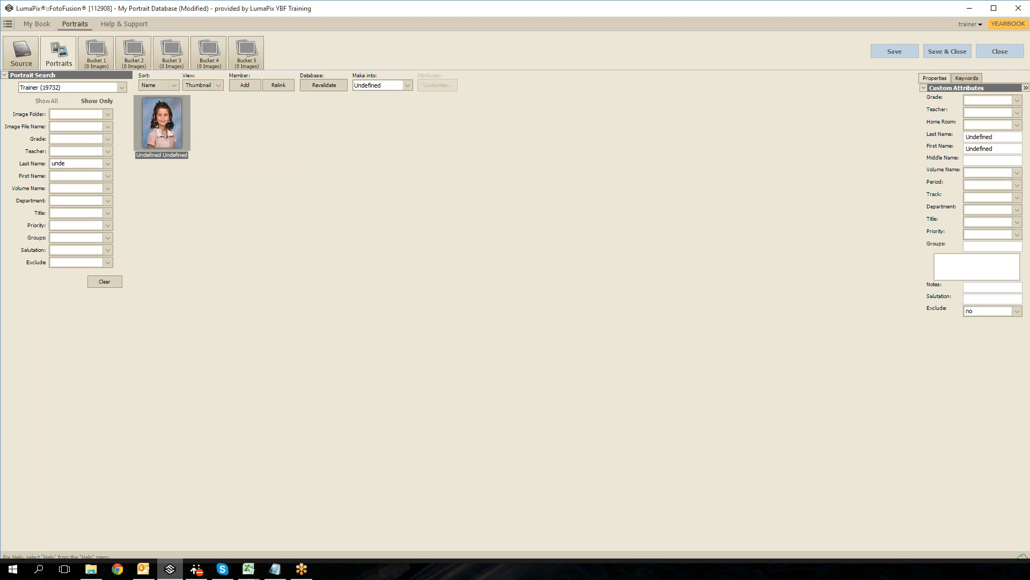
Step: Set the new portrait's grade to Kindergarten AM and assign it to the first teacher named in the list
left_click(1018, 100)
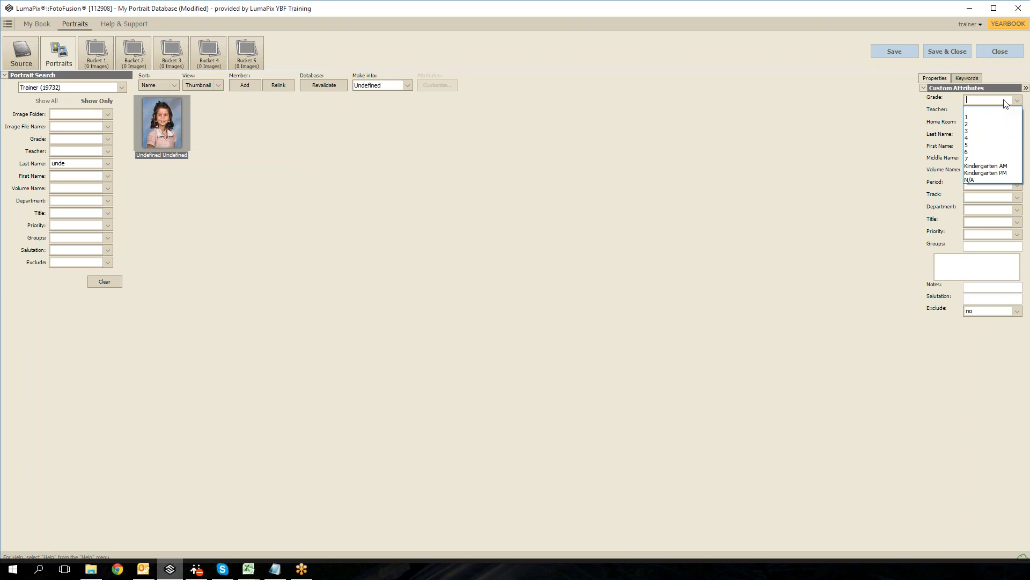
left_click(985, 167)
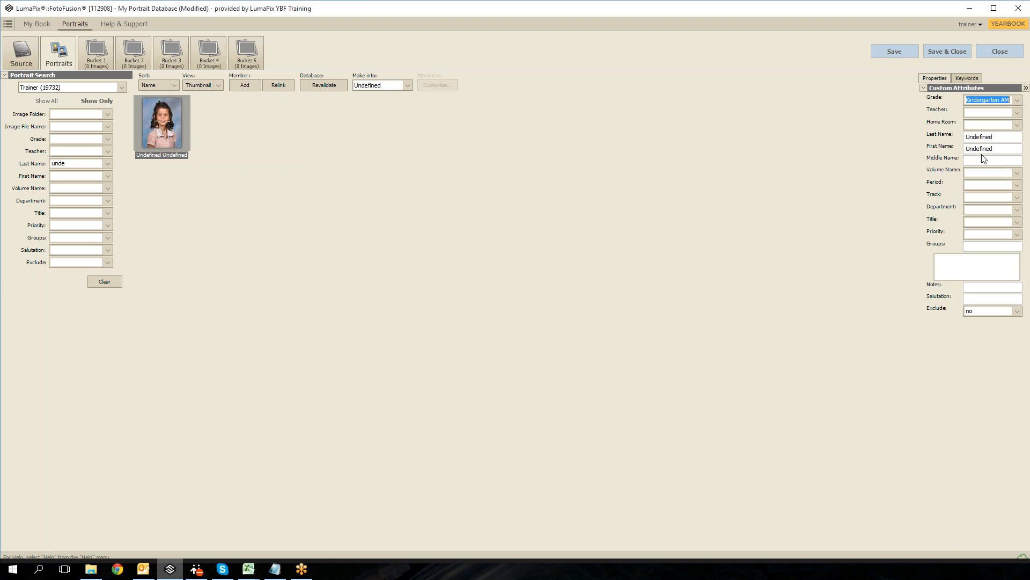
left_click(1015, 113)
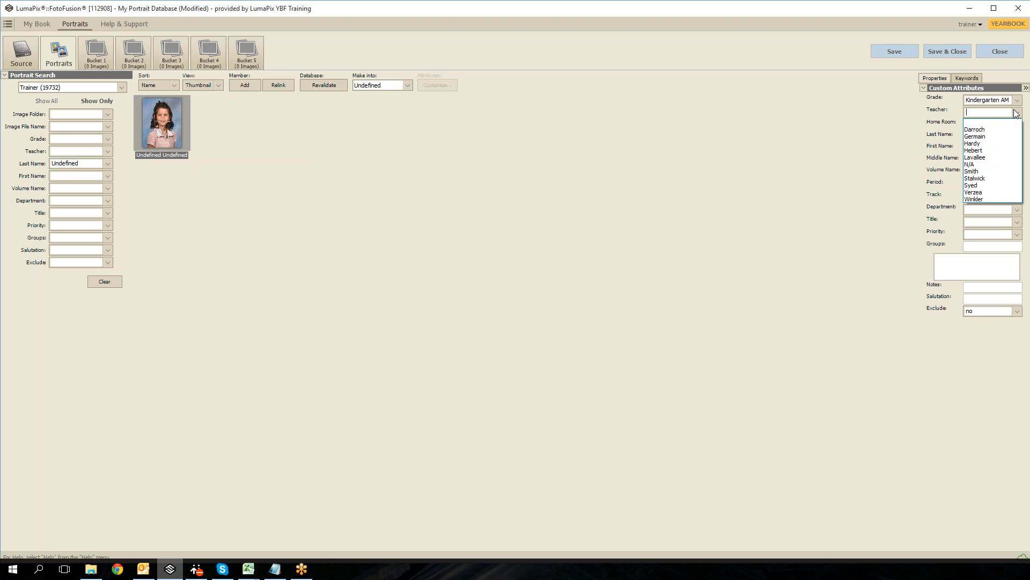
left_click(972, 130)
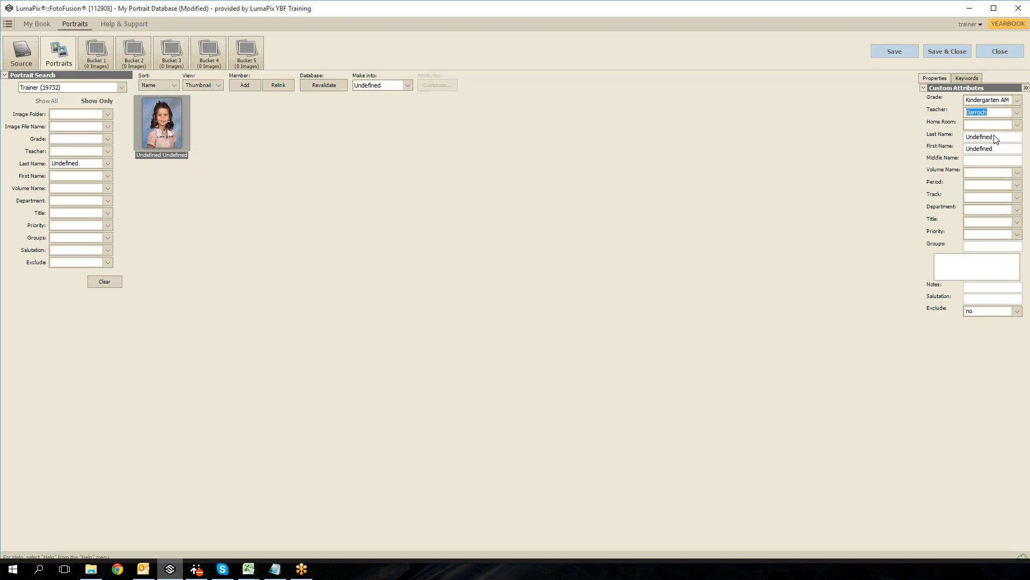
Step: Replace the new portrait's undefined last and first names with the student's name from the image file
double_click(995, 137)
type("Jones")
double_click(988, 148)
type("S")
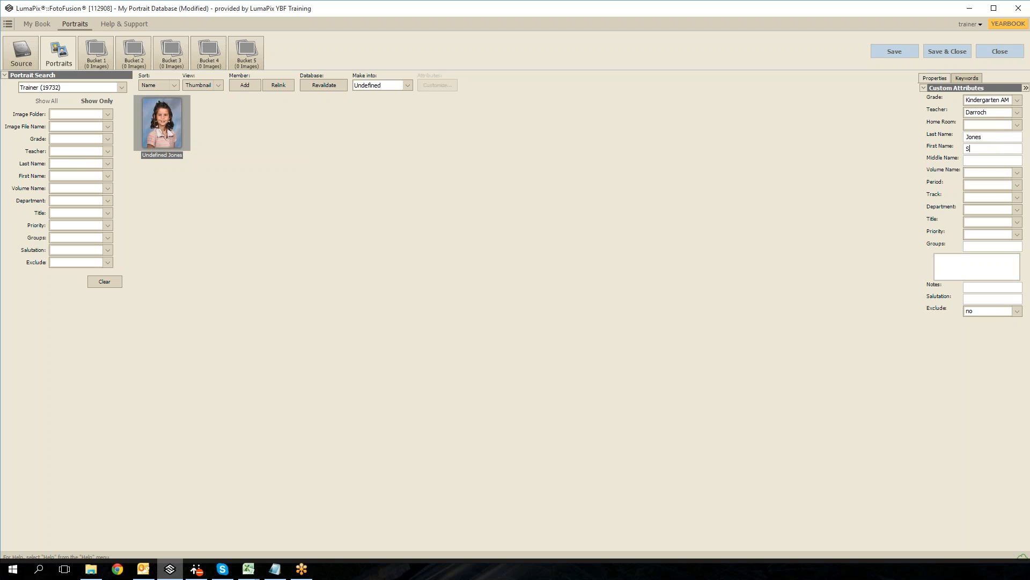
type("arah10")
key("BackSpace")
key("BackSpace")
Step: Make the newly added portrait into Student and reselect it to check its attributes
left_click(388, 86)
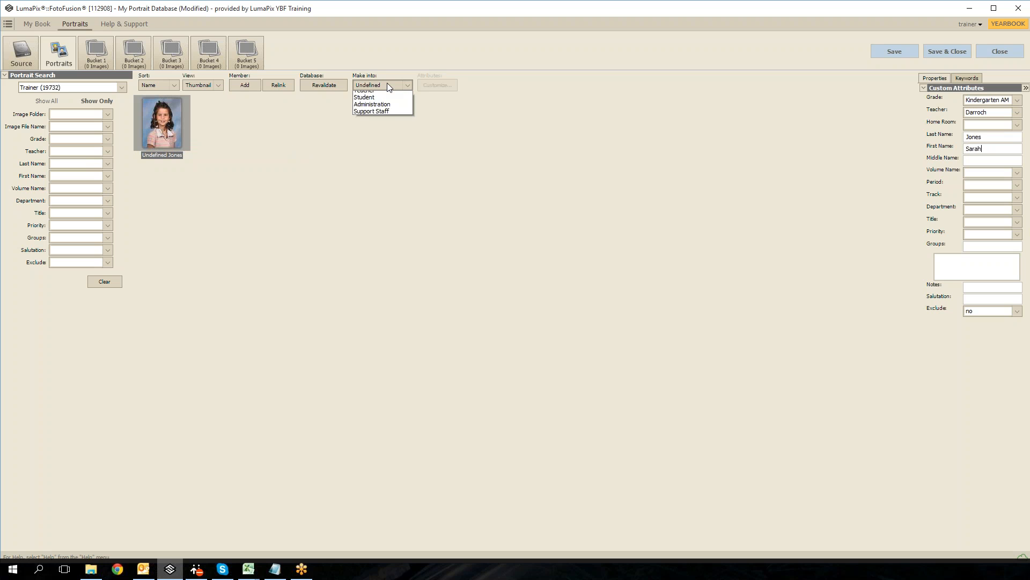
left_click(363, 109)
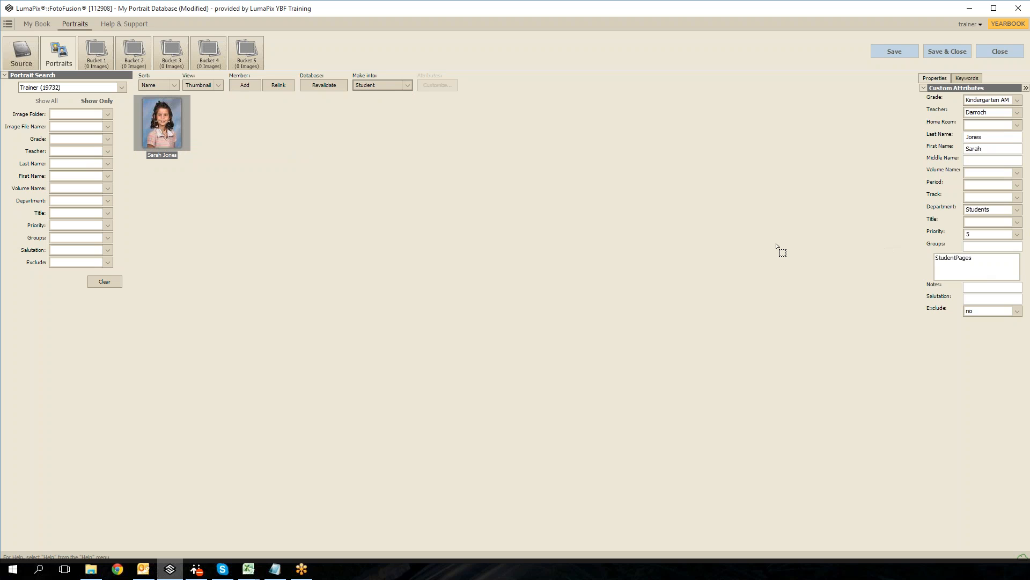
left_click(214, 244)
left_click(160, 129)
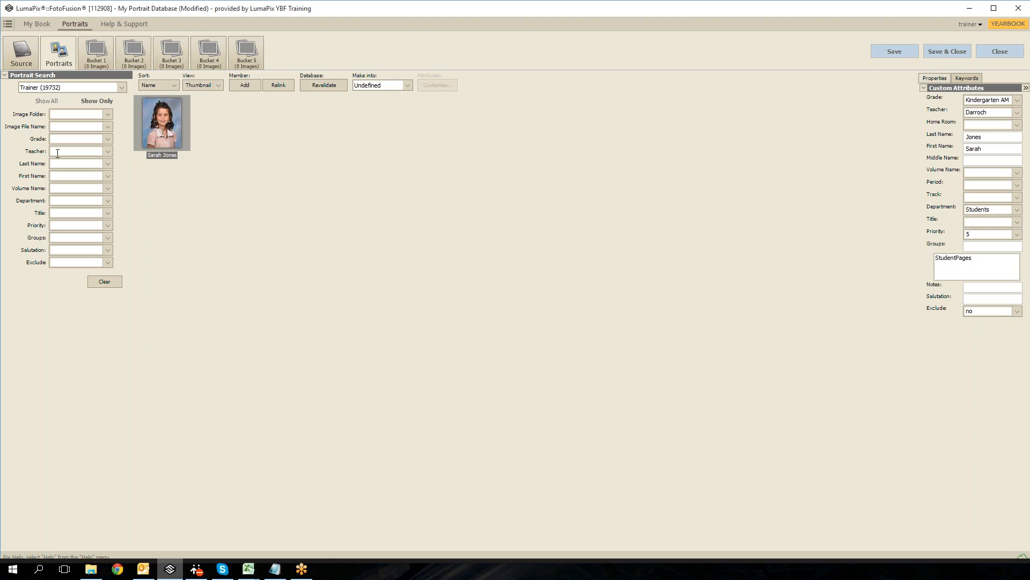
Step: Filter the portraits by grade Kindergarten AM and review the new student's grade and teacher attributes
left_click(108, 139)
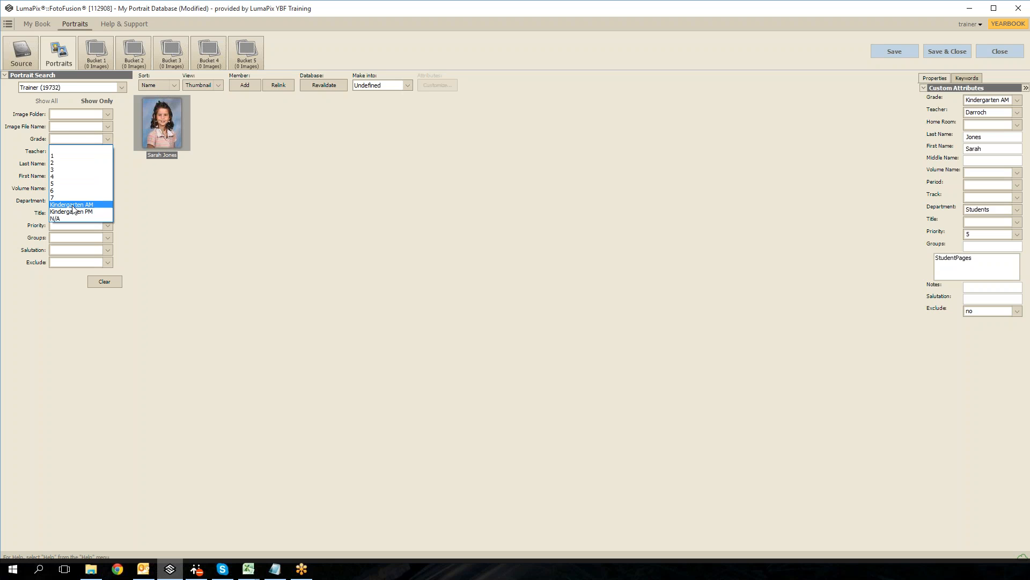
left_click(72, 207)
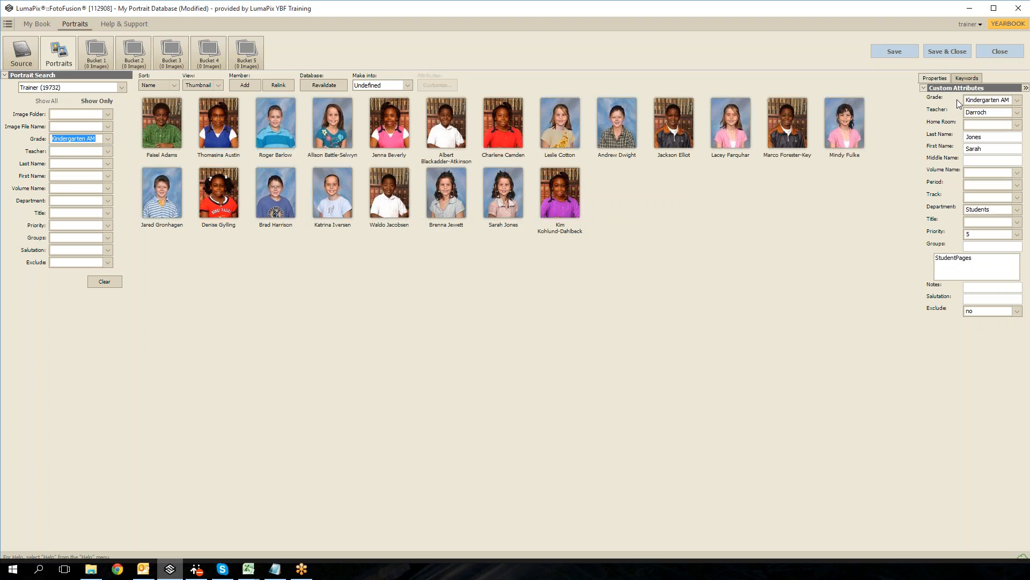
left_click(1019, 100)
left_click(1018, 100)
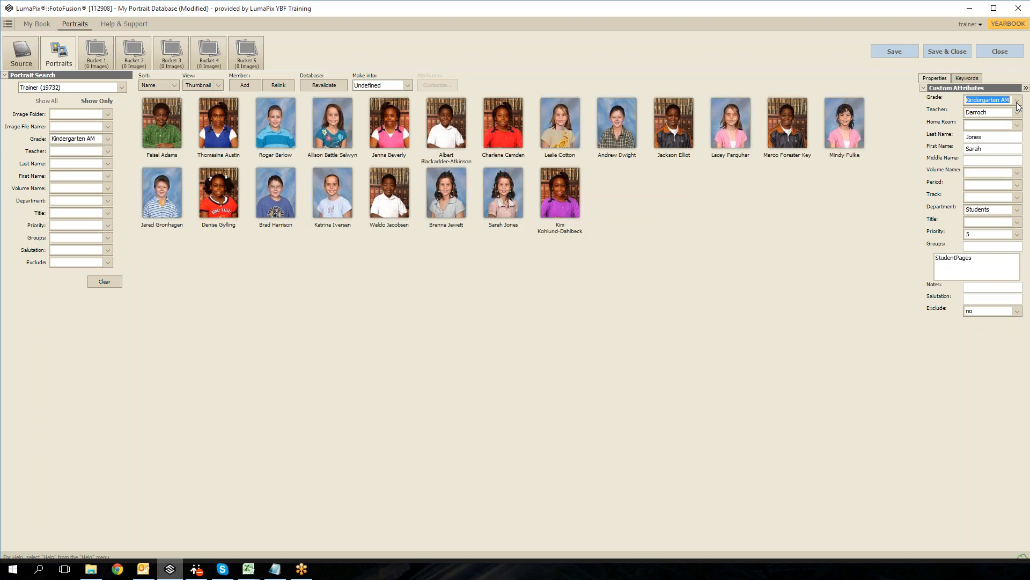
left_click(1016, 113)
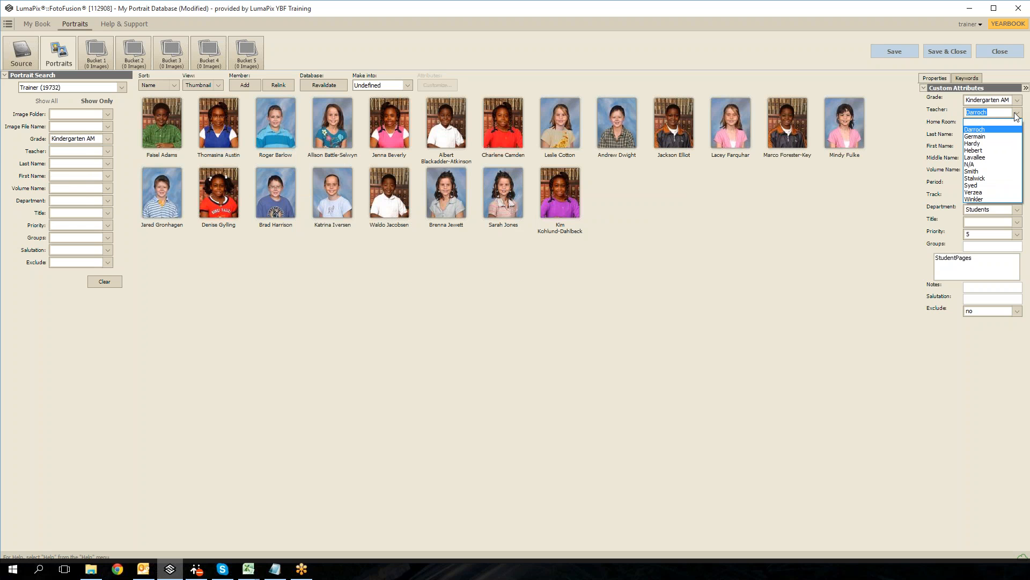
left_click(1016, 116)
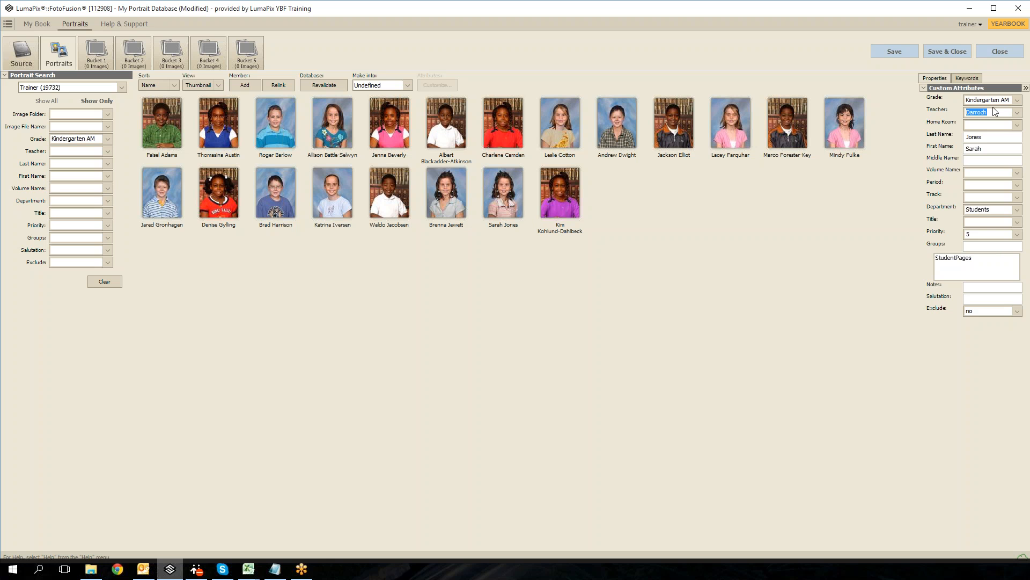
left_click(995, 112)
Step: Save the portrait database and close it
left_click(942, 53)
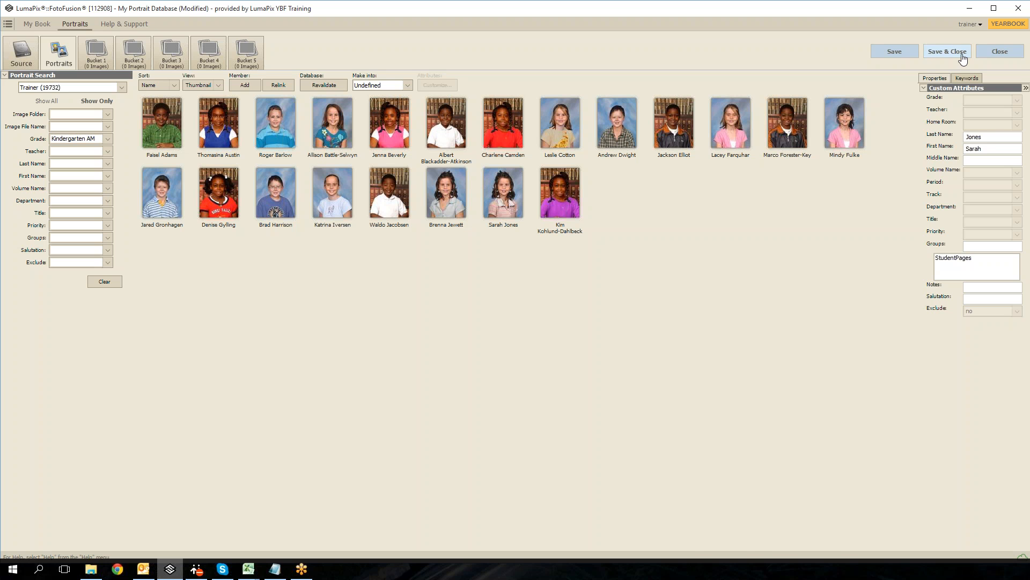
left_click(948, 52)
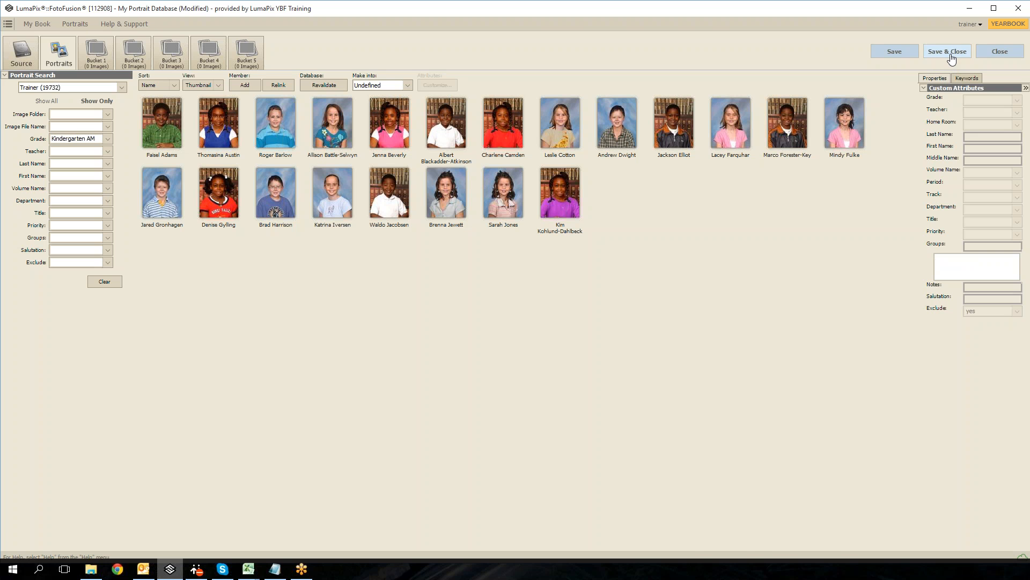